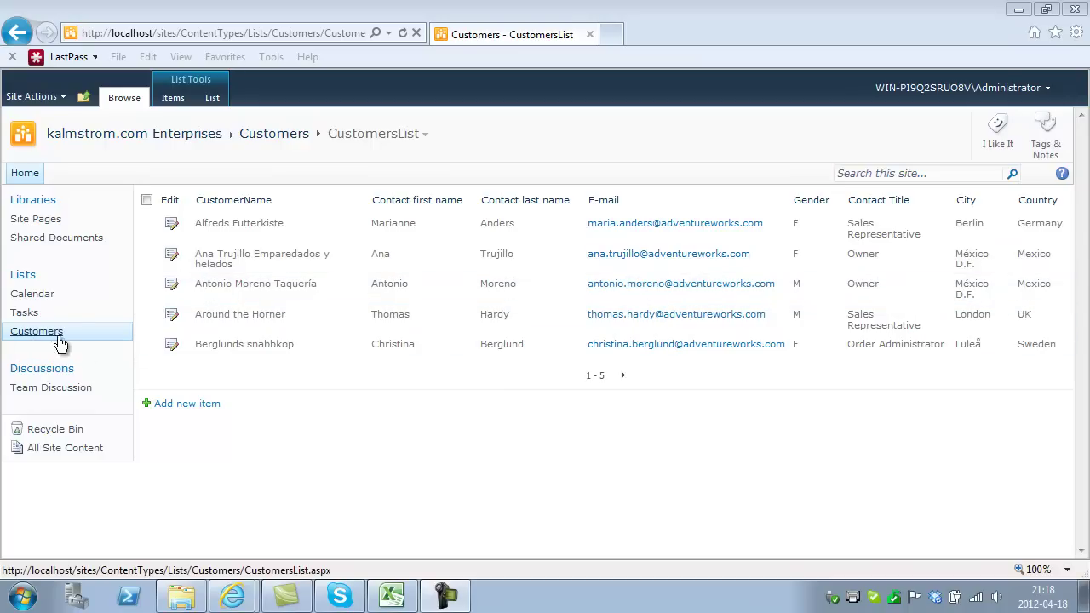
# Link the SharePoint Customers list to a new Access database, Customers1.accdb, keeping data on SharePoint
pyautogui.click(290, 409)
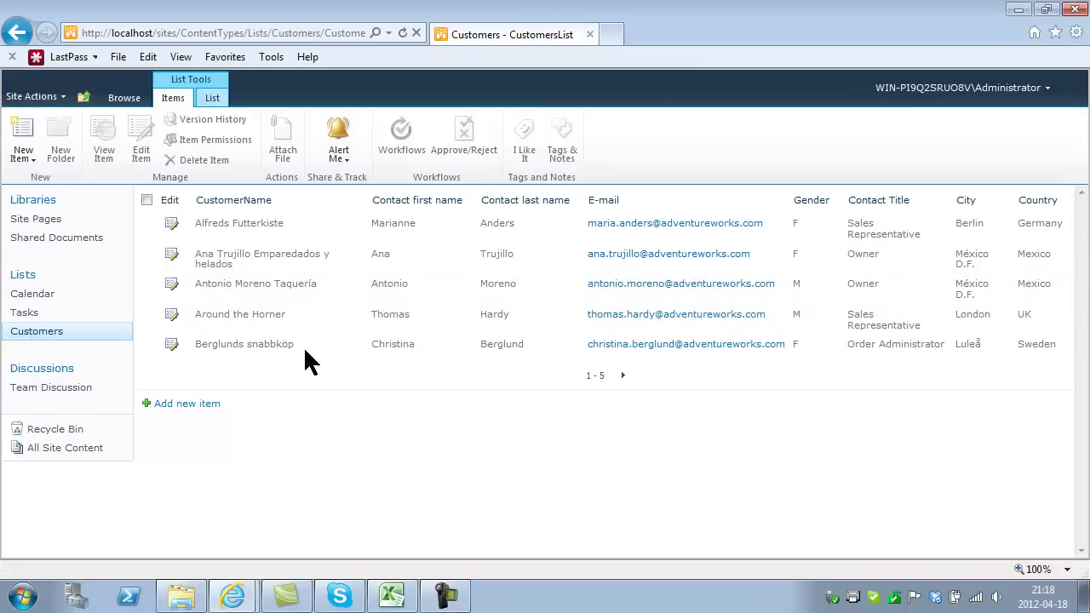
pyautogui.click(215, 100)
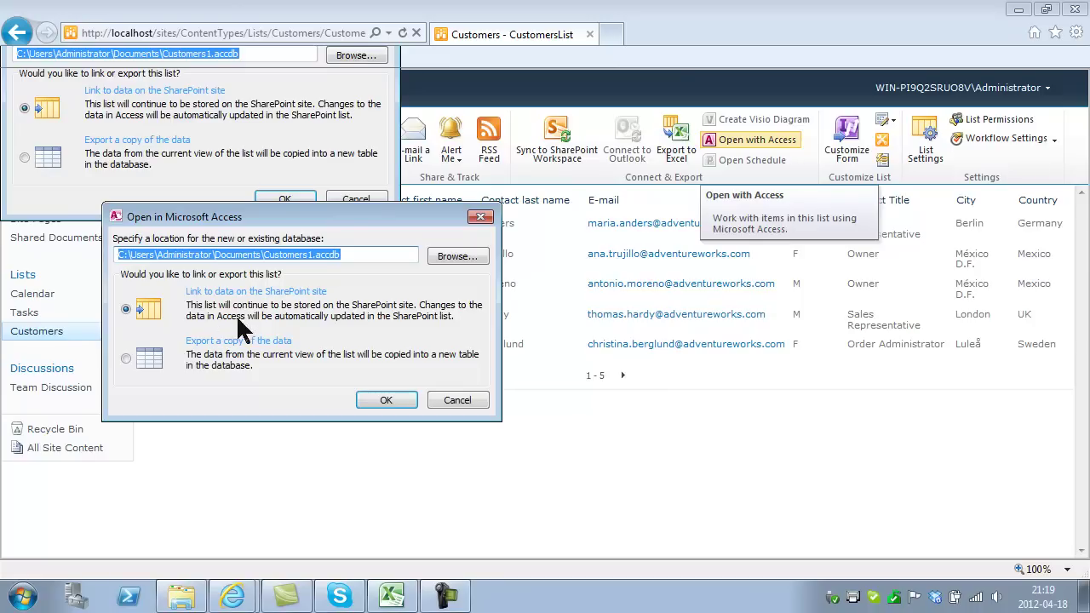
pyautogui.click(388, 400)
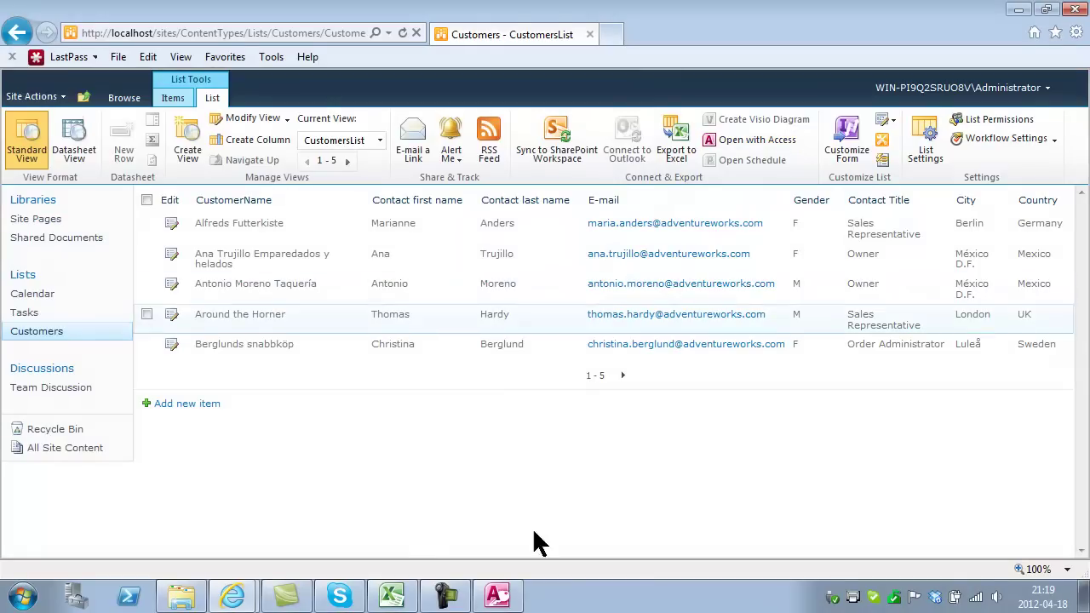
# Bring Customers1 to the front, maximize the Access window and dismiss the save-to-server notice
pyautogui.click(494, 596)
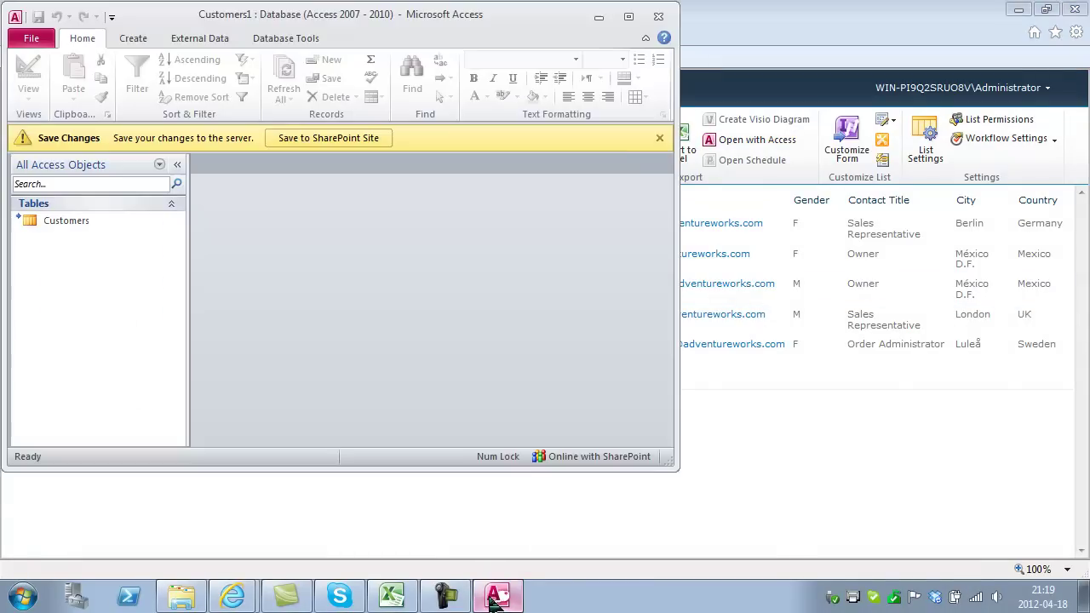
pyautogui.click(628, 16)
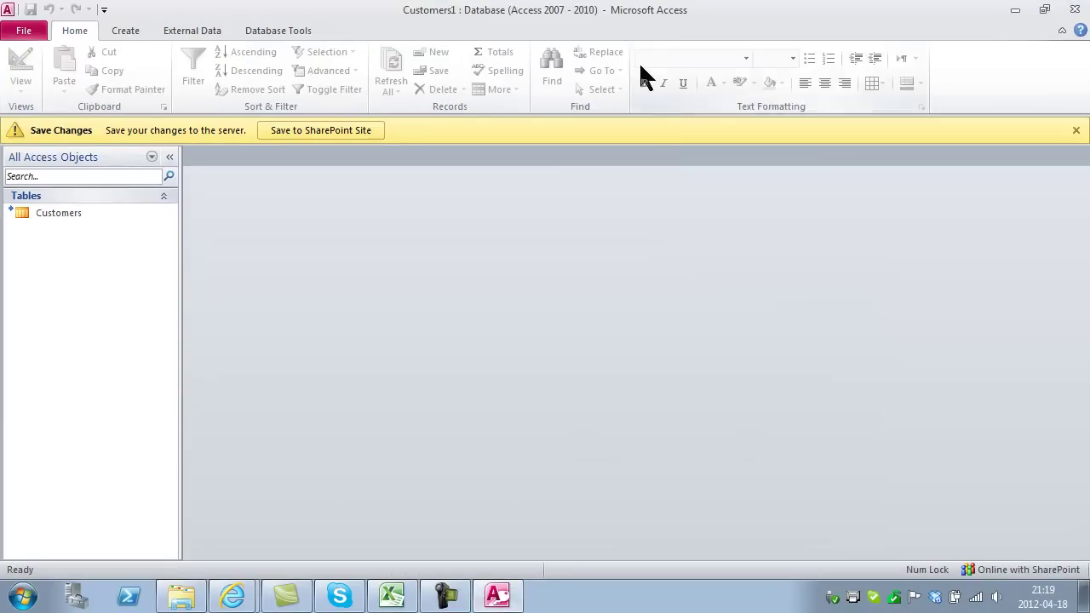
pyautogui.click(1076, 132)
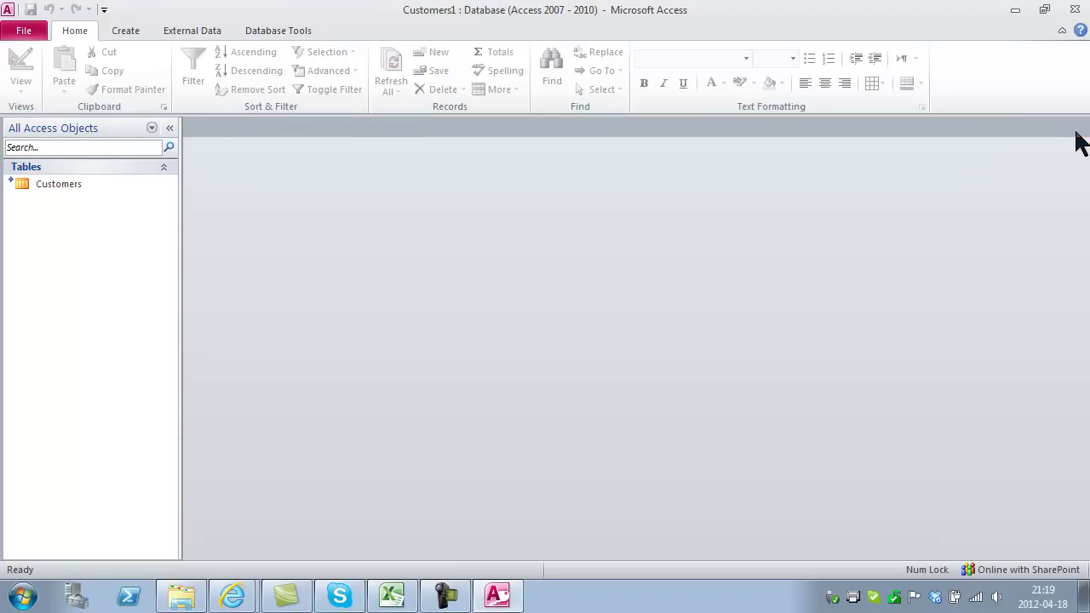
# Open the linked Customers table, narrow the navigation pane and widen the CustomerName column
pyautogui.click(68, 195)
pyautogui.doubleClick(68, 194)
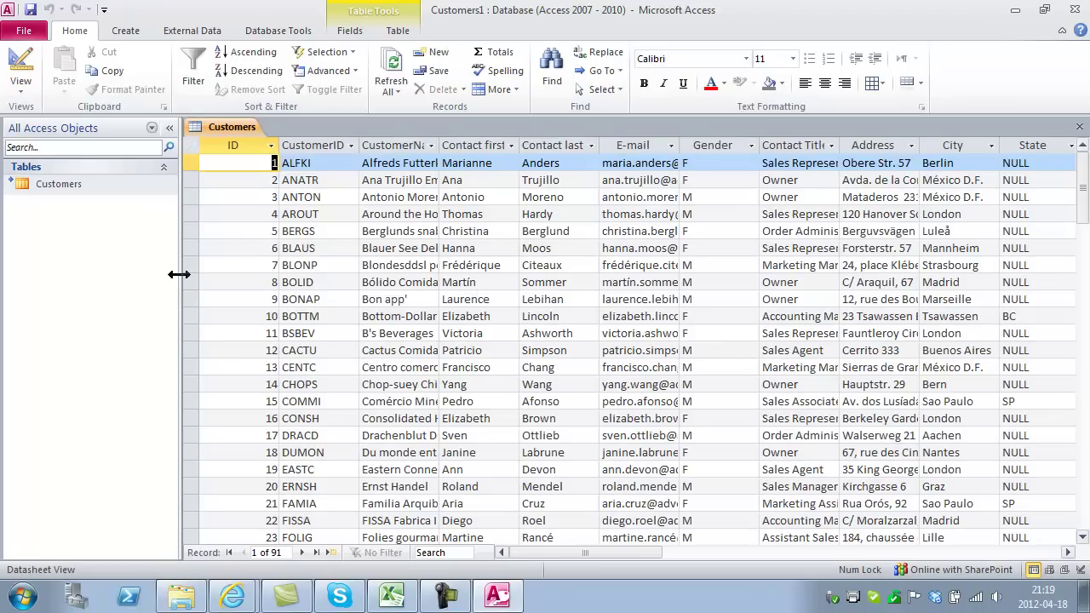
pyautogui.moveTo(178, 275); pyautogui.dragTo(83, 275)
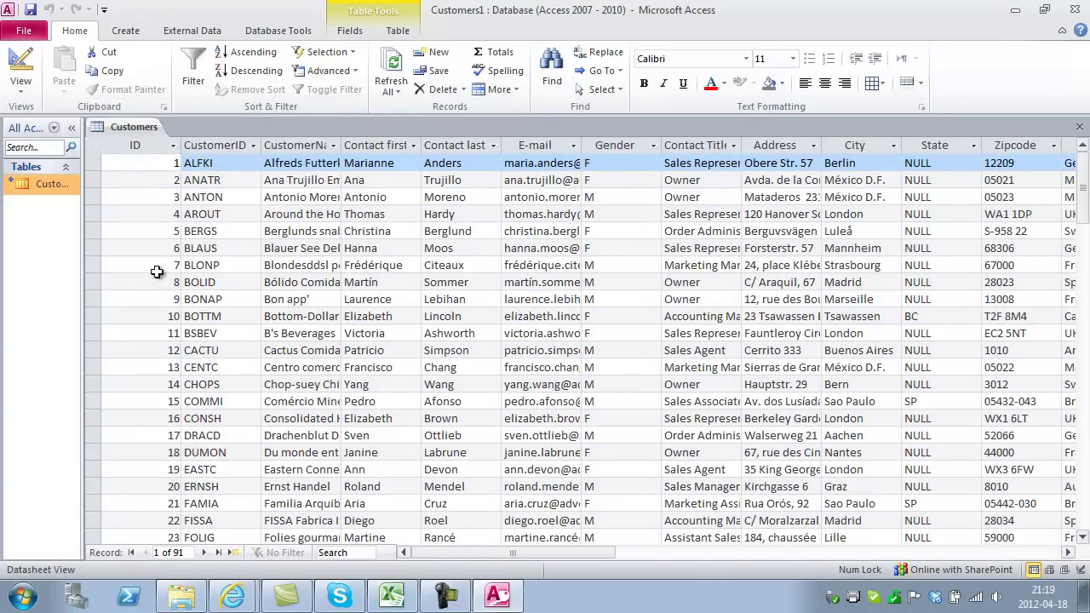
pyautogui.click(361, 198)
pyautogui.moveTo(344, 146); pyautogui.dragTo(402, 146)
# Shorten the Alfreds Futterkiste contact's first name in the first record
pyautogui.click(450, 163)
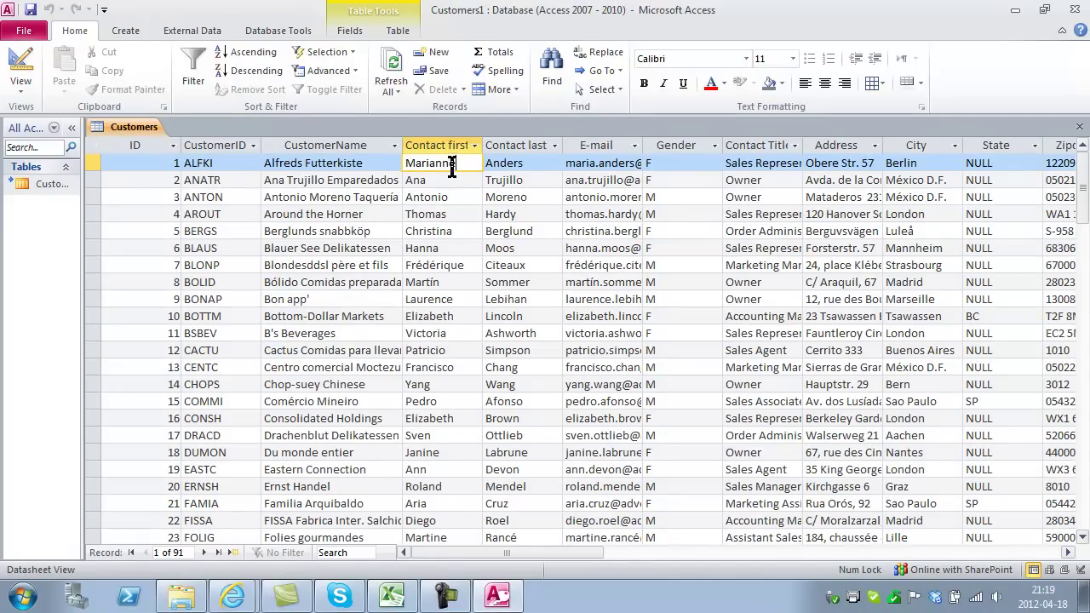
pyautogui.doubleClick(423, 165)
pyautogui.write('M')
pyautogui.press('Down')
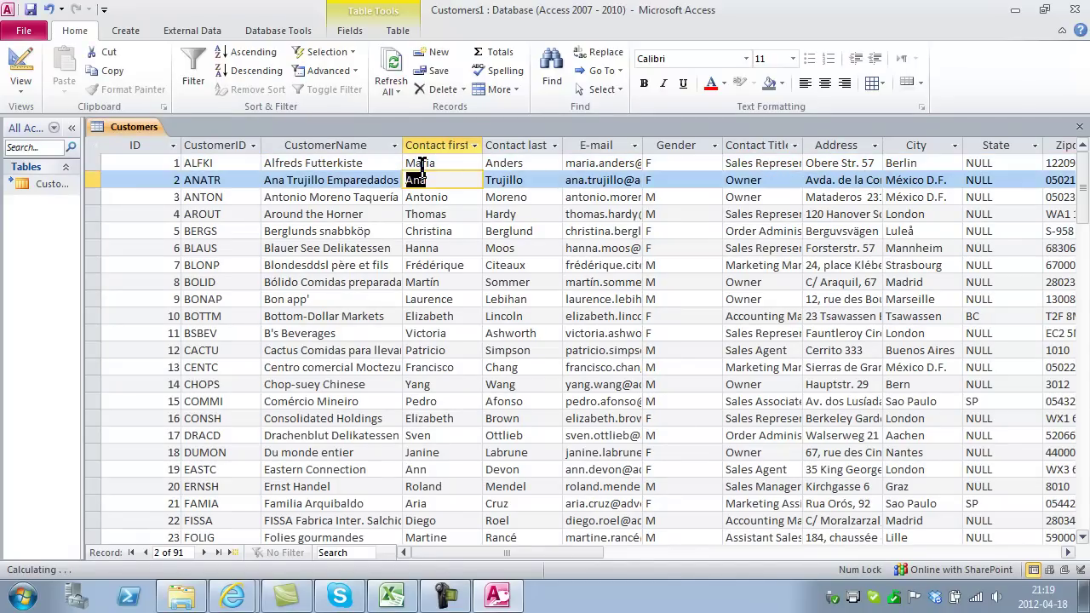
pyautogui.click(450, 163)
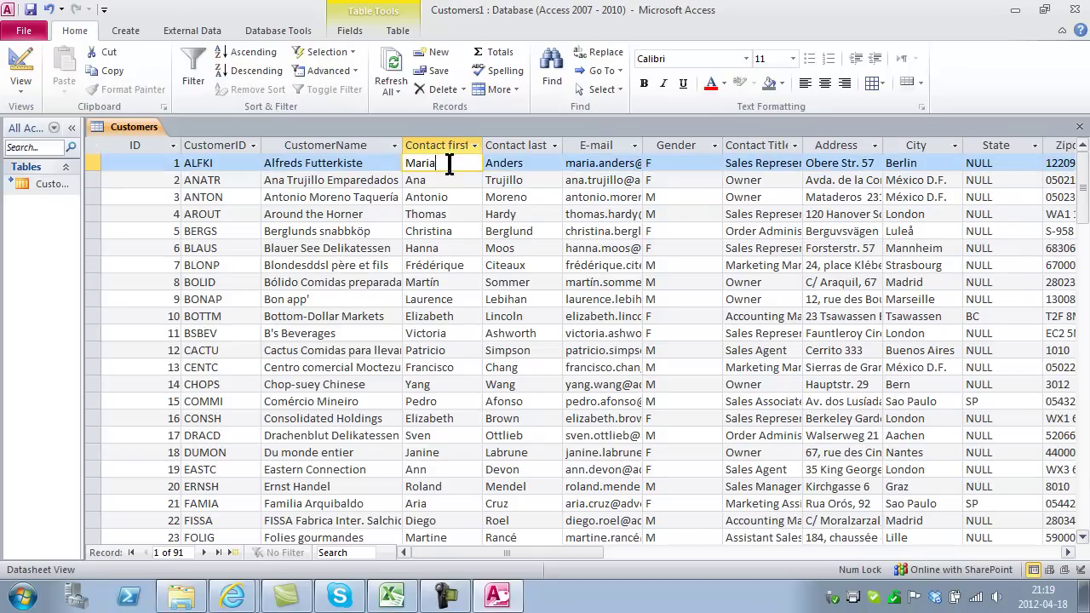
pyautogui.click(450, 178)
pyautogui.click(447, 163)
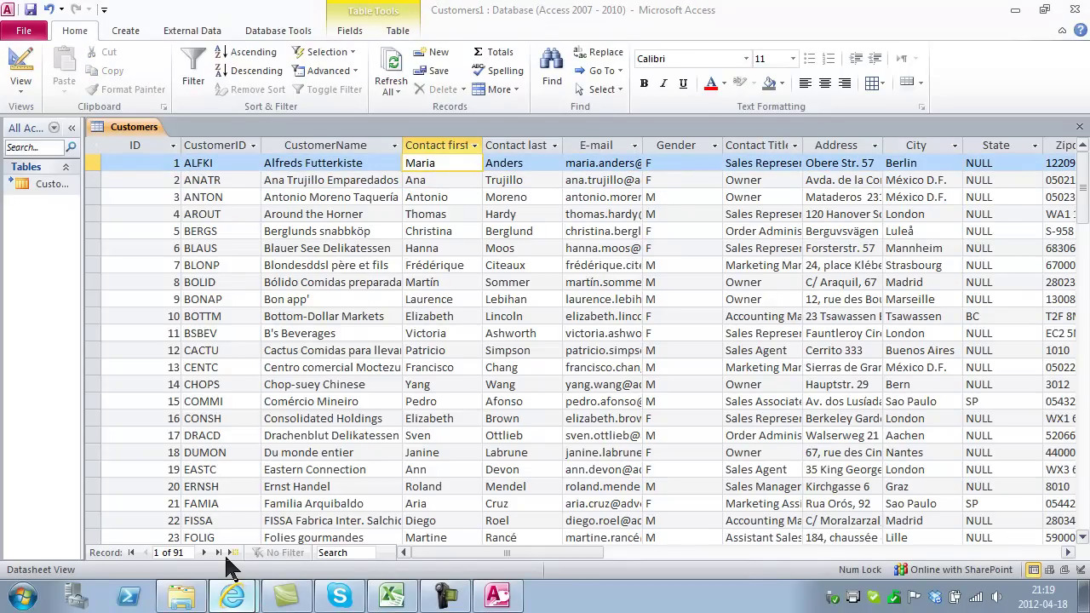
# Reload the SharePoint Customers list to confirm the shortened first name appears
pyautogui.click(231, 596)
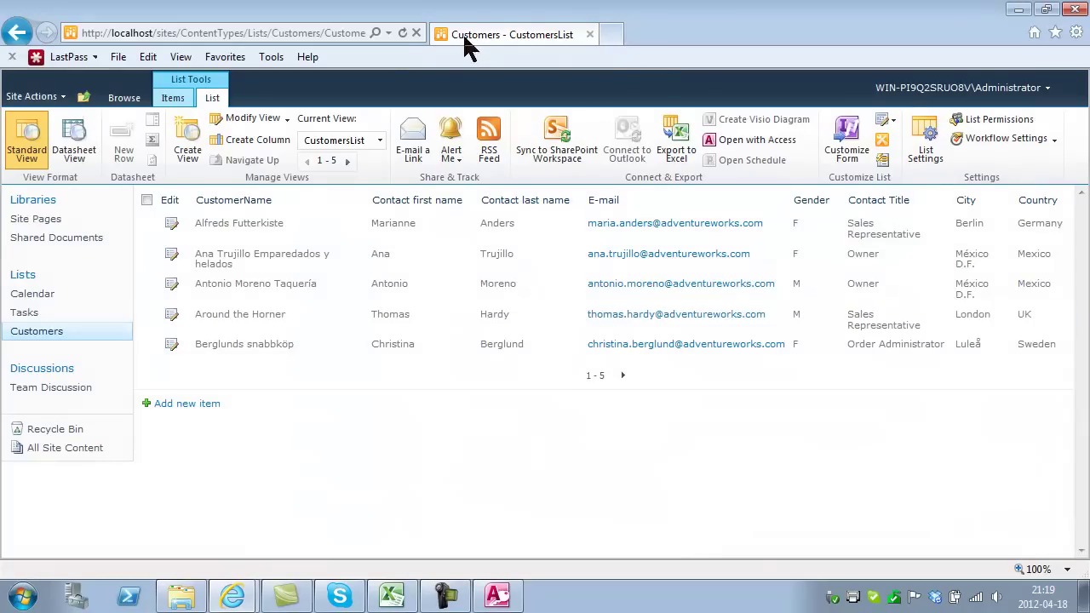
pyautogui.click(401, 34)
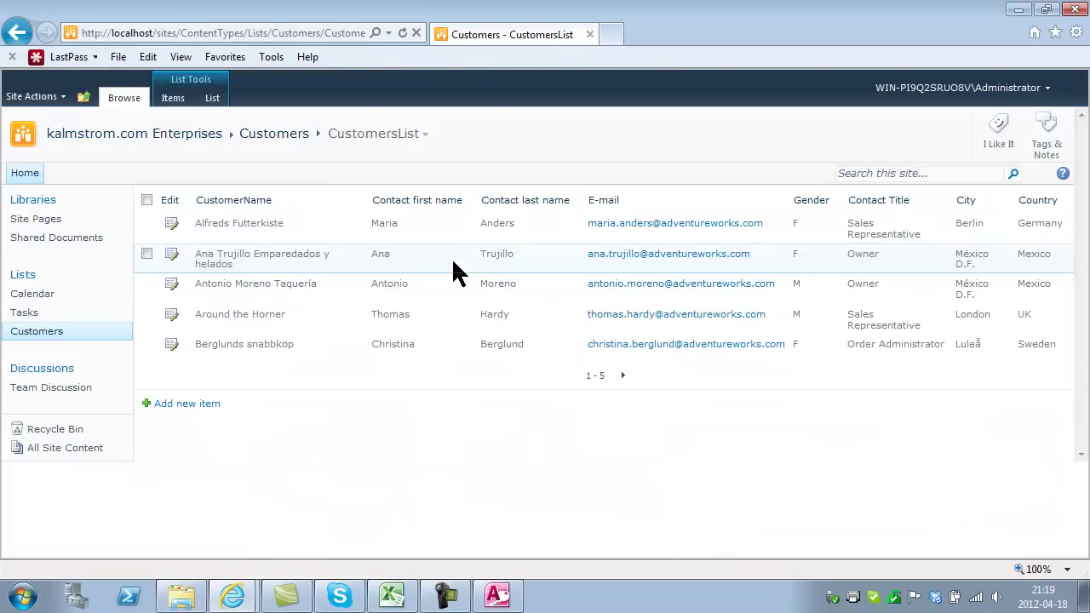
pyautogui.click(497, 597)
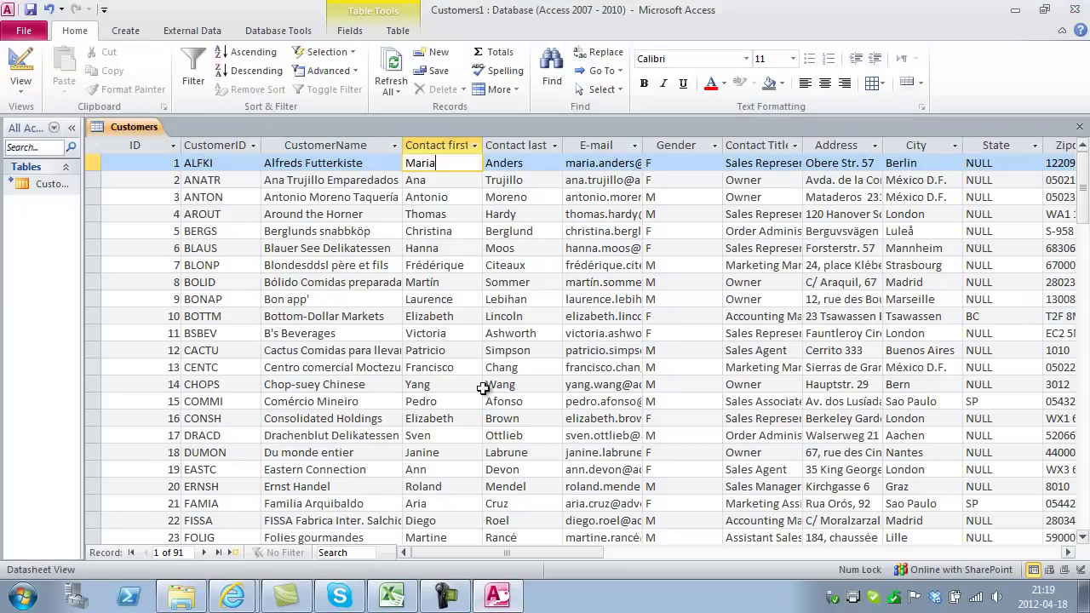
pyautogui.click(458, 181)
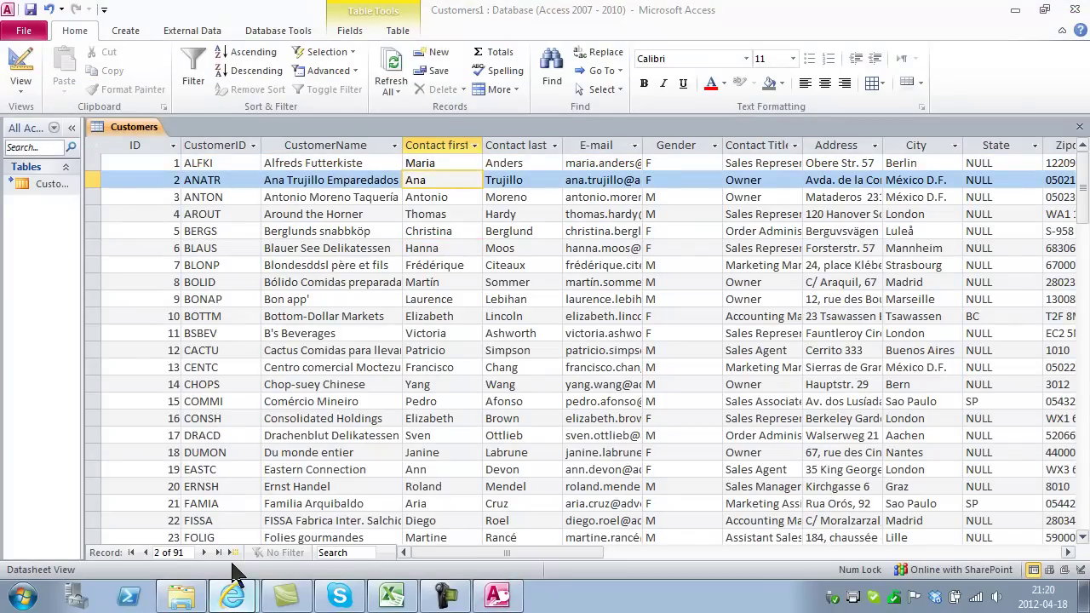
pyautogui.click(235, 597)
pyautogui.click(212, 99)
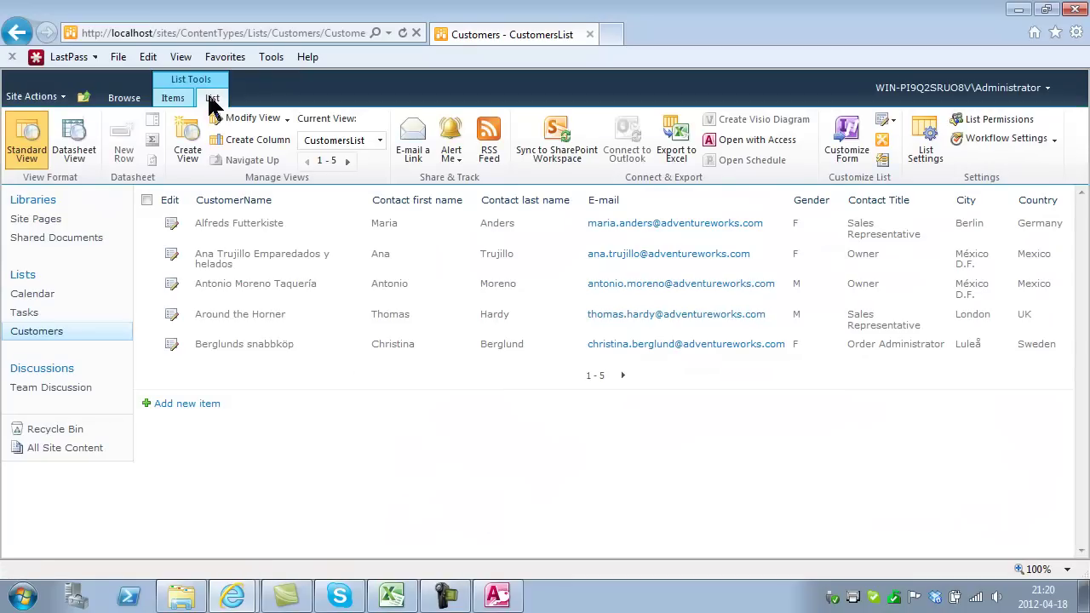
# Return to the Access Customers datasheet and place focus in the Contact Title column
pyautogui.click(502, 599)
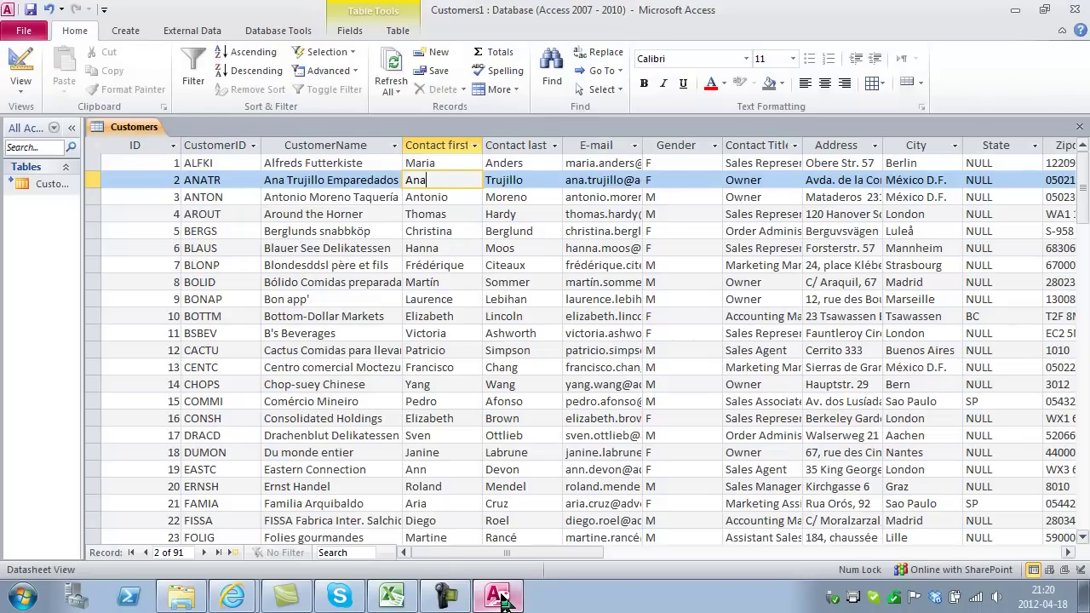
pyautogui.click(484, 367)
pyautogui.click(485, 272)
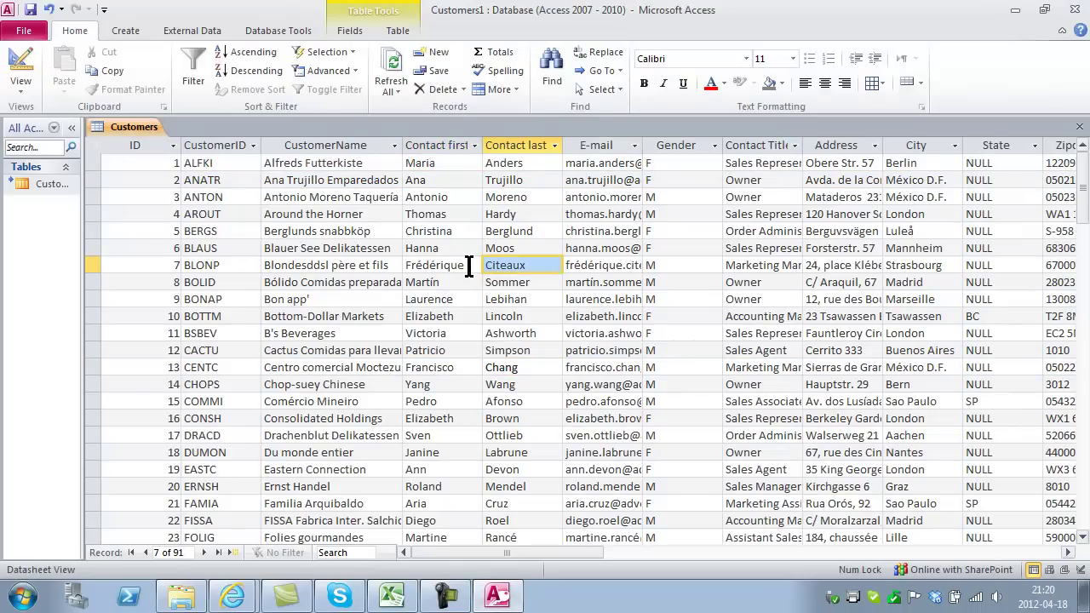
pyautogui.click(468, 265)
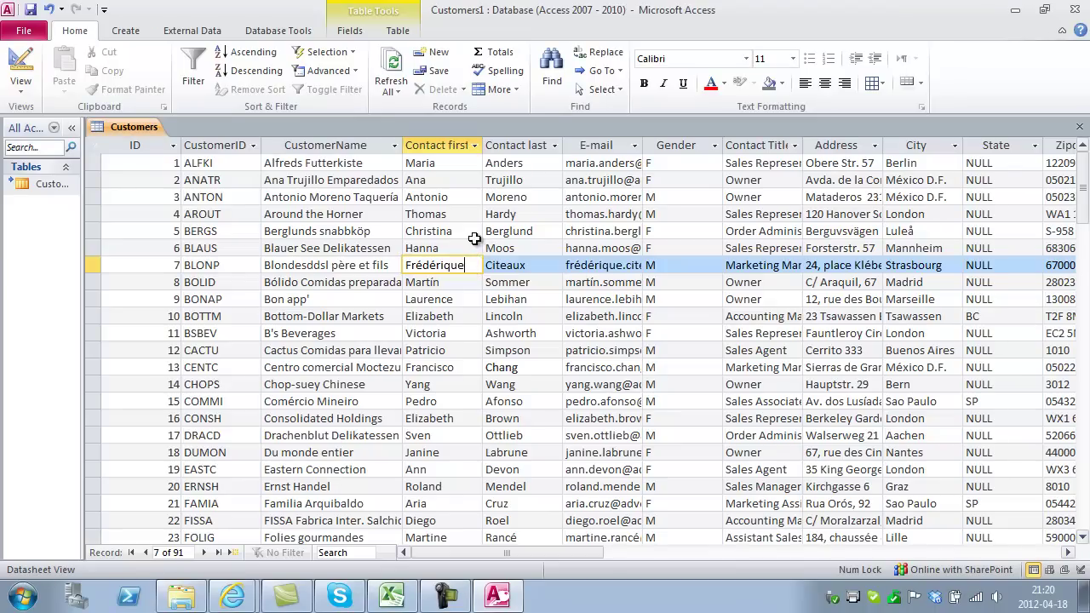
pyautogui.click(473, 236)
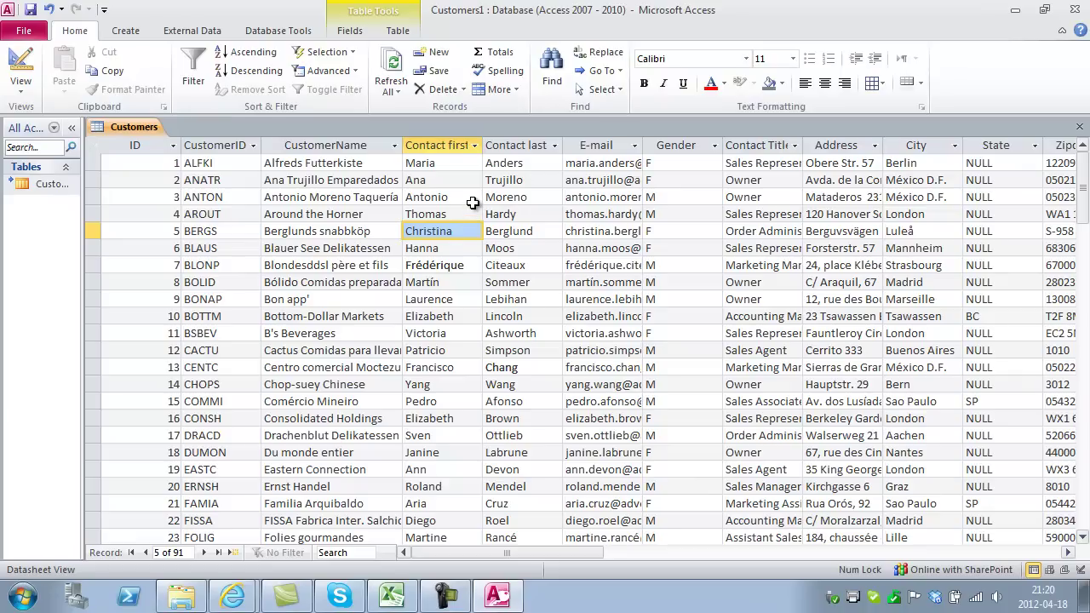
pyautogui.click(463, 197)
pyautogui.click(773, 197)
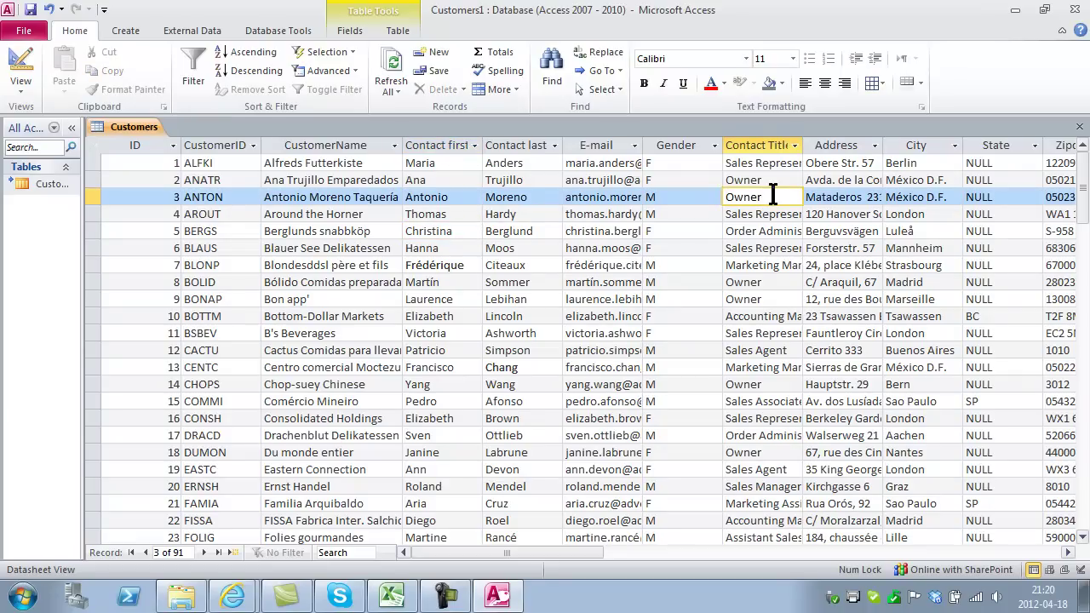
# Replace all 17 'Owner' contact titles with 'CEO' using Find and Replace
pyautogui.click(593, 56)
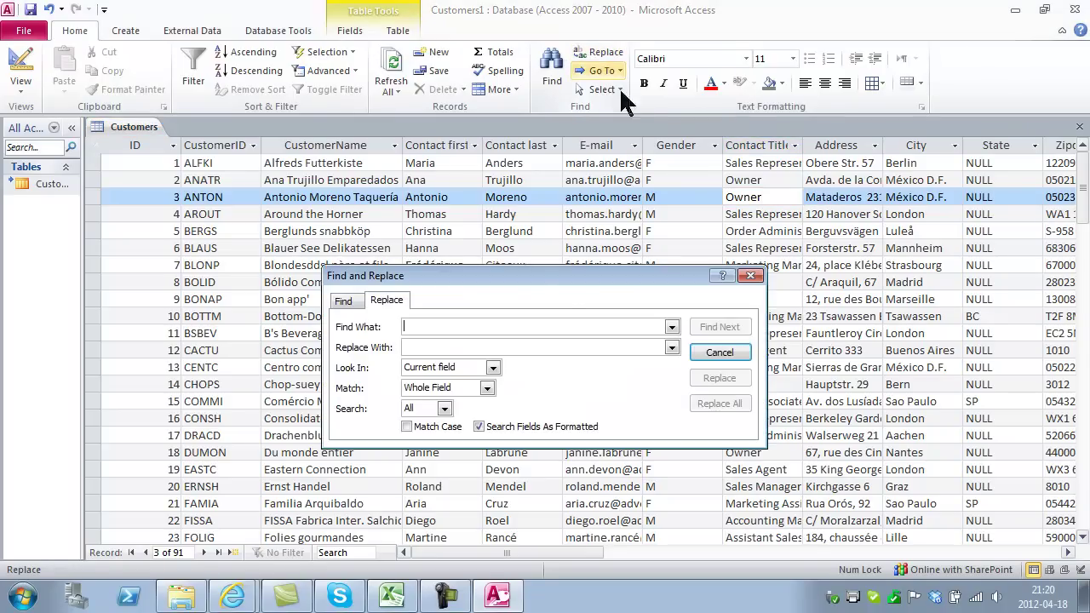
pyautogui.moveTo(491, 271); pyautogui.dragTo(417, 250)
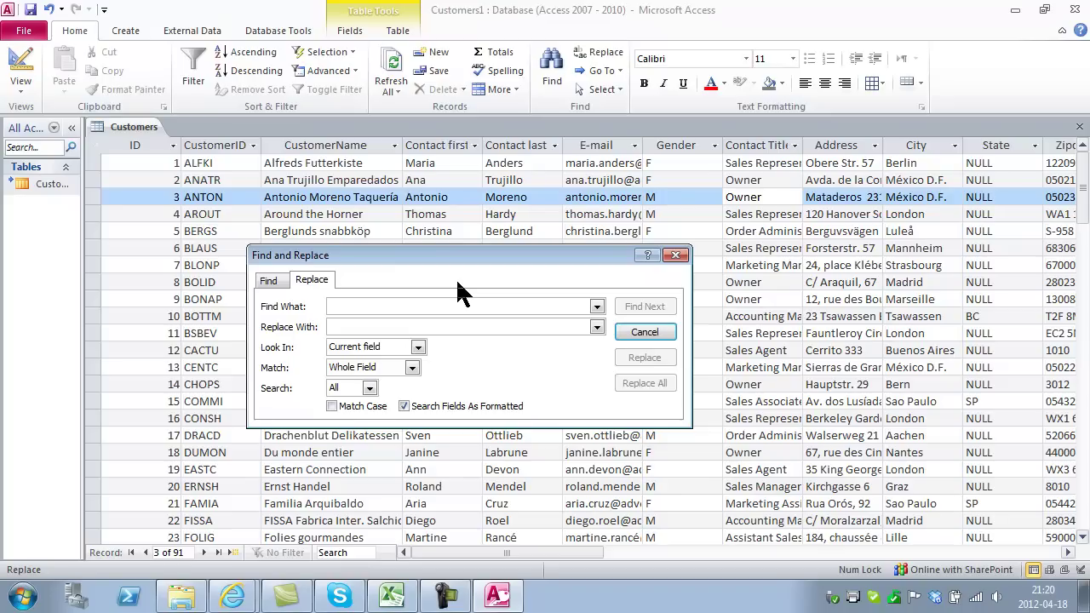
pyautogui.write('Owne')
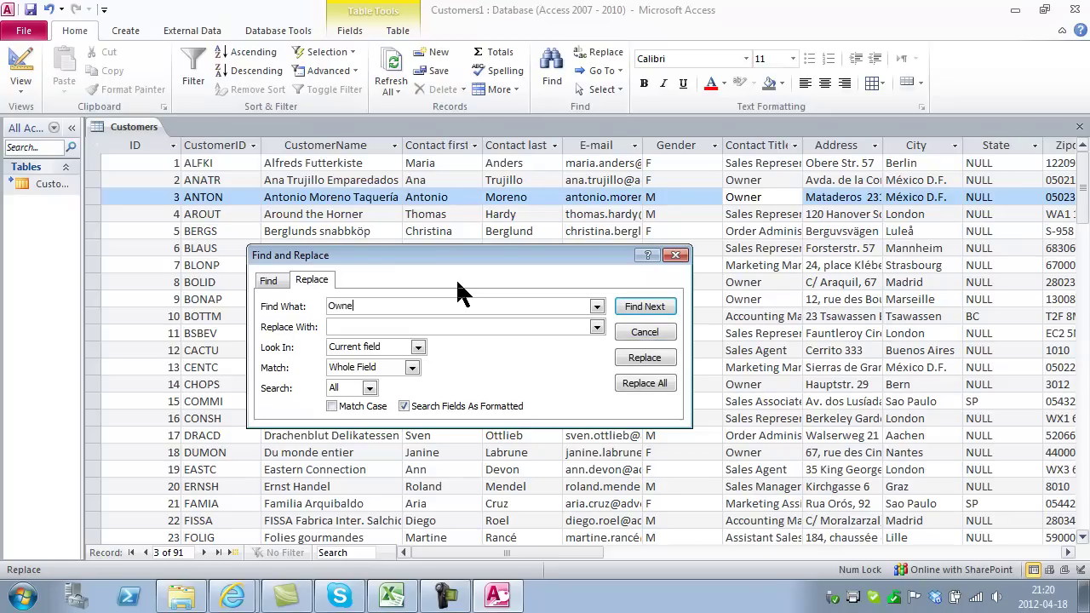
pyautogui.write('r')
pyautogui.press('Tab')
pyautogui.write('CEO')
pyautogui.click(652, 388)
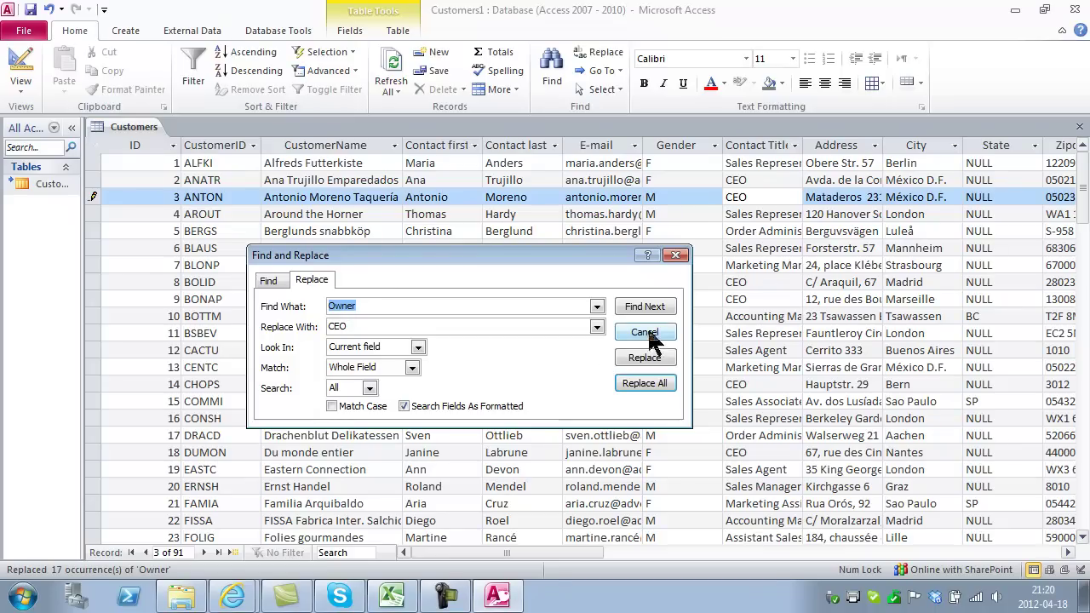
pyautogui.click(677, 256)
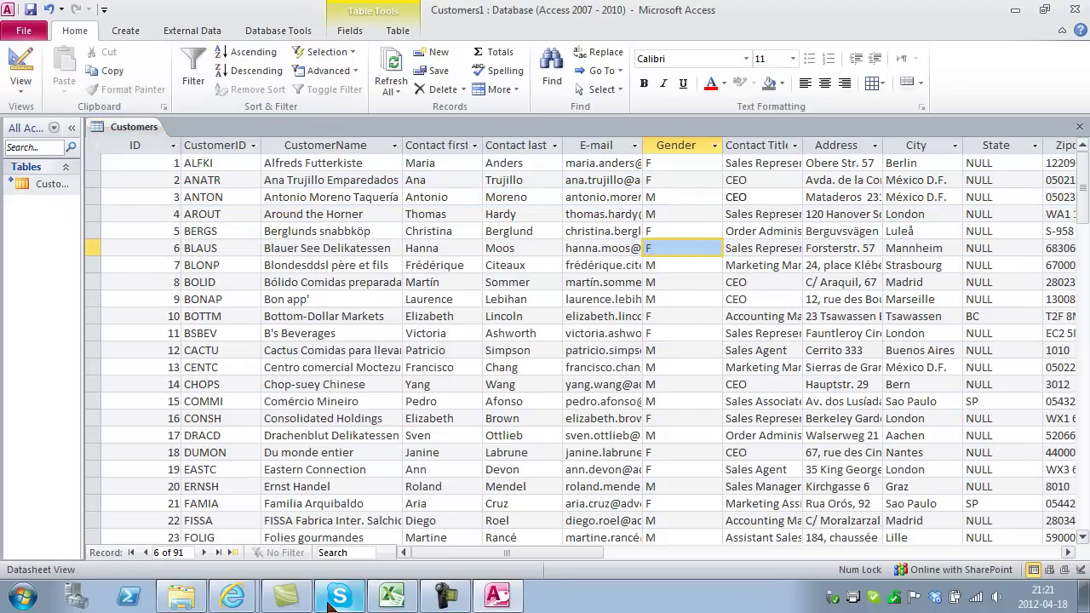
# Refresh the SharePoint Customers list to see the CEO titles, then return to Access
pyautogui.click(232, 597)
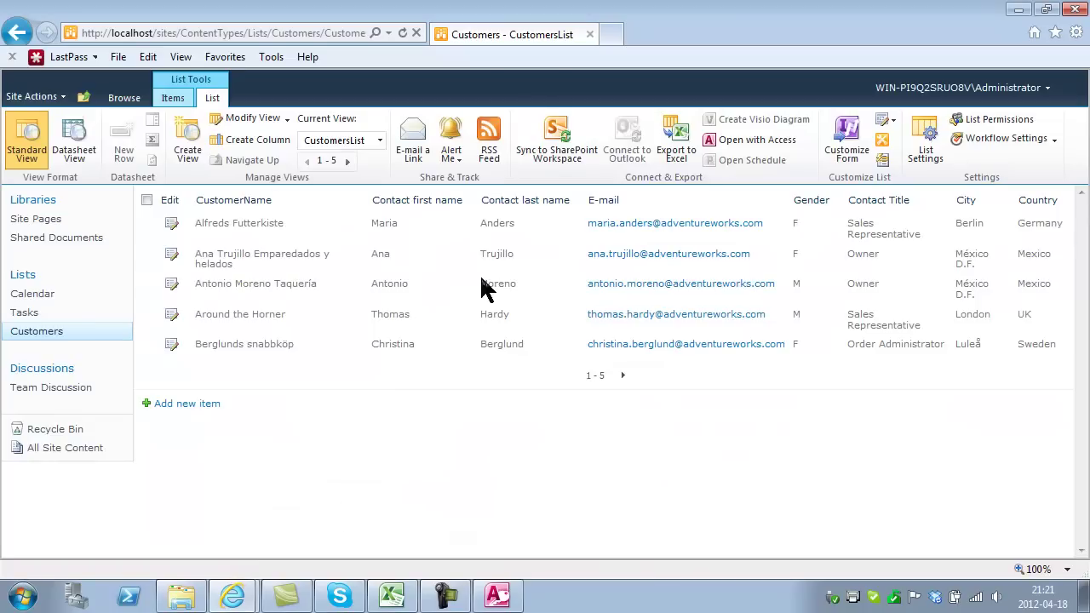
pyautogui.click(403, 33)
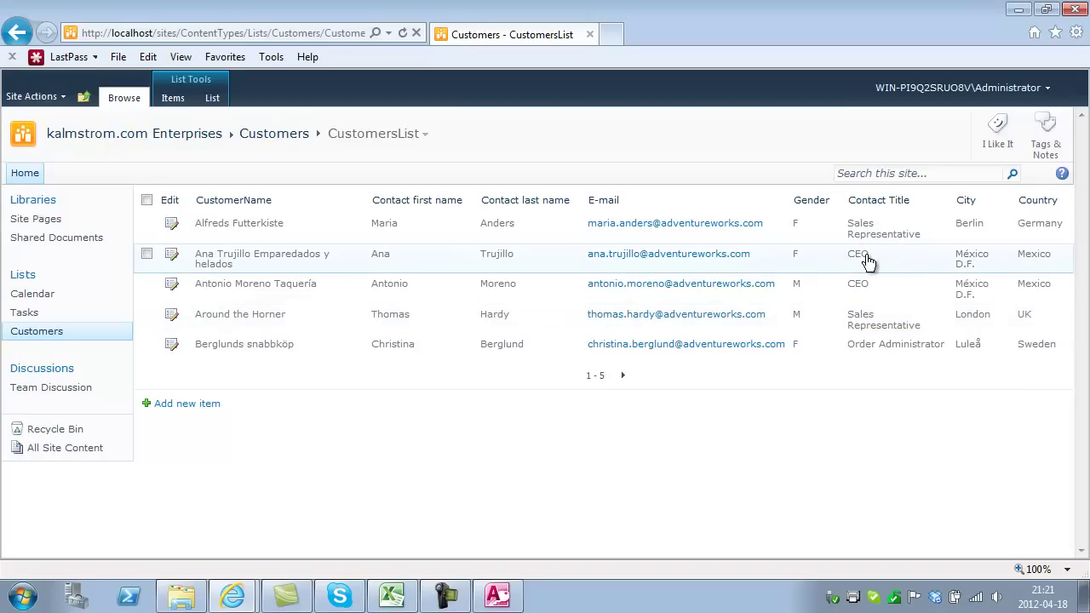
pyautogui.click(499, 596)
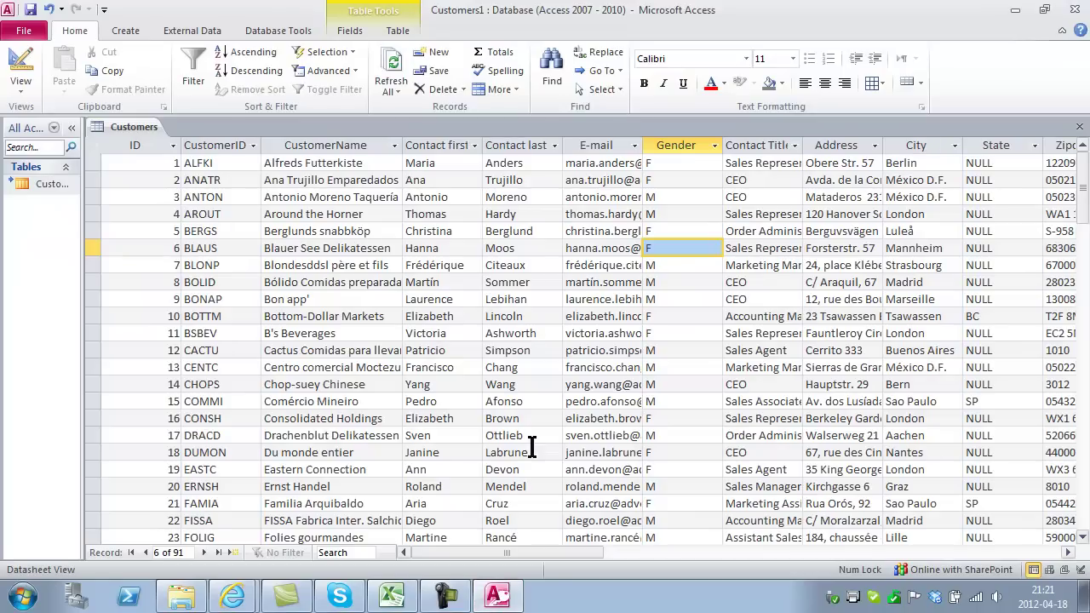
# Inspect the Gender and Contact last filter options, cancelling both without applying a filter
pyautogui.click(569, 350)
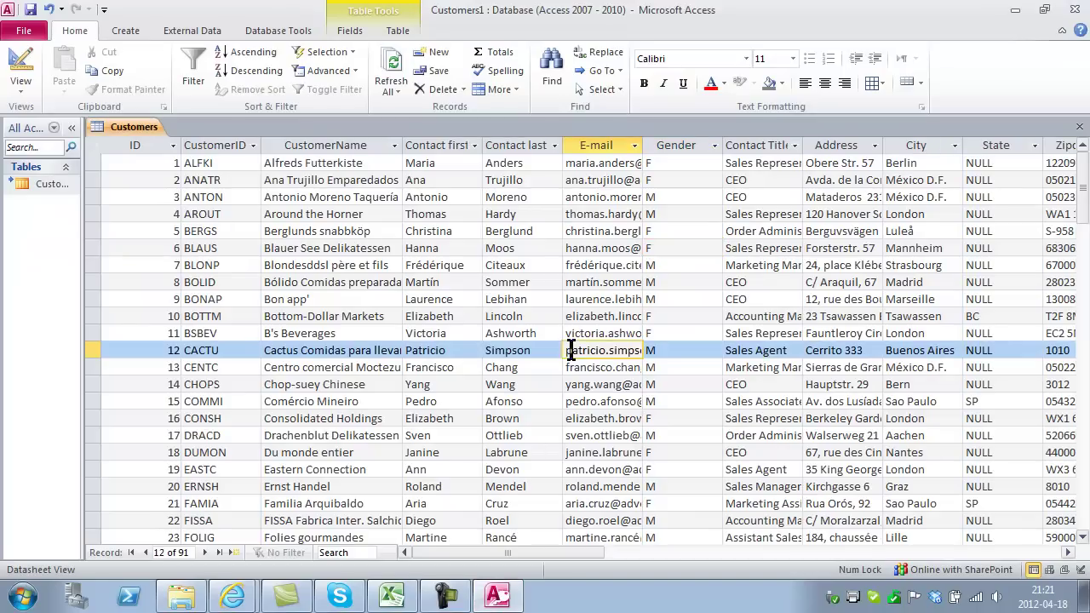
pyautogui.click(715, 146)
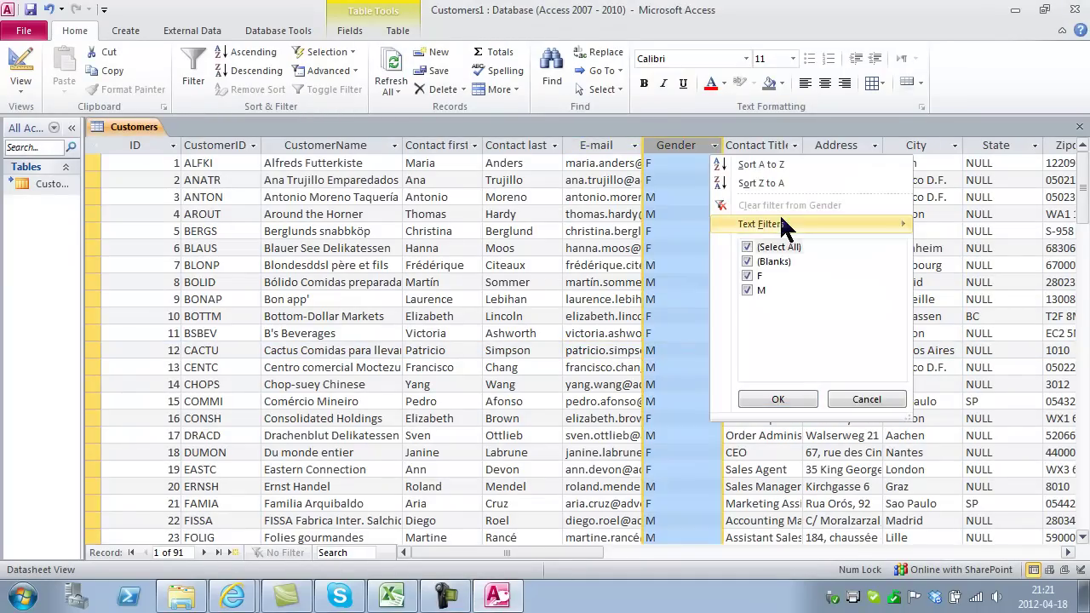
pyautogui.moveTo(780, 220)
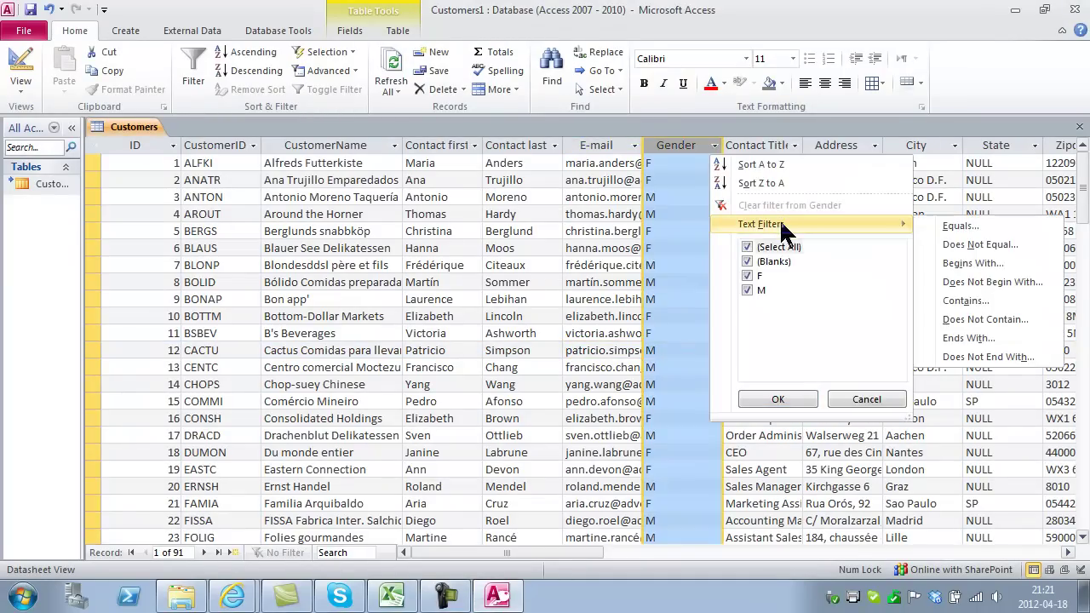
pyautogui.click(858, 404)
pyautogui.click(503, 231)
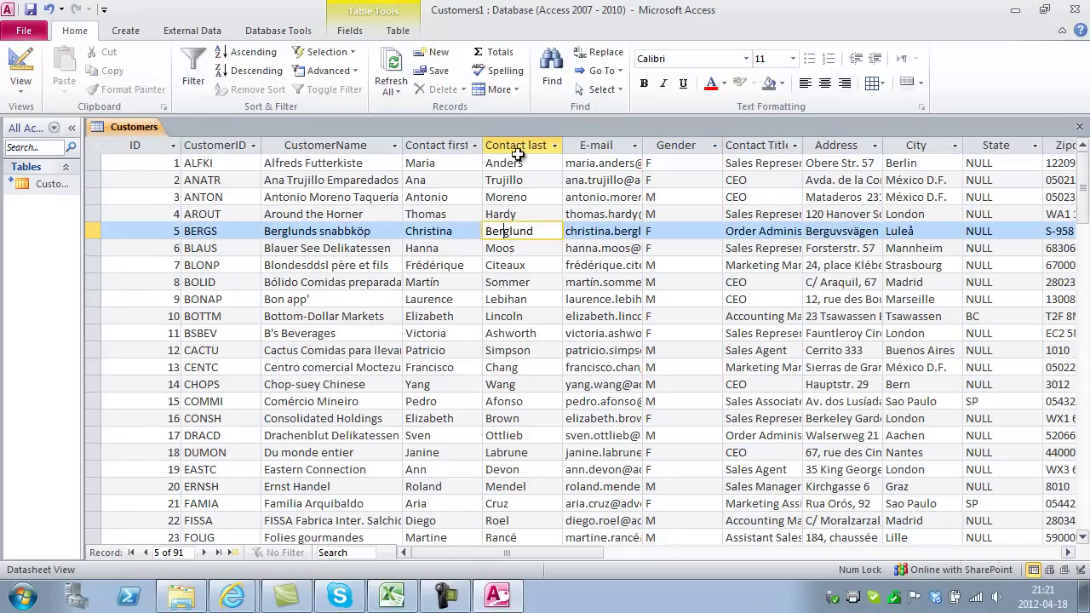
pyautogui.click(554, 146)
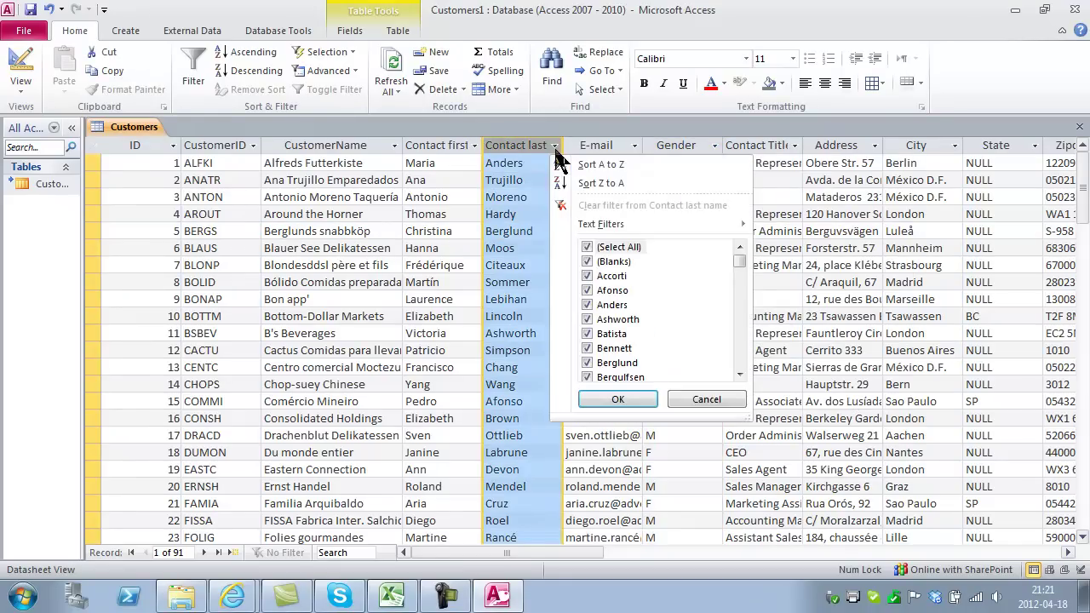
pyautogui.click(707, 401)
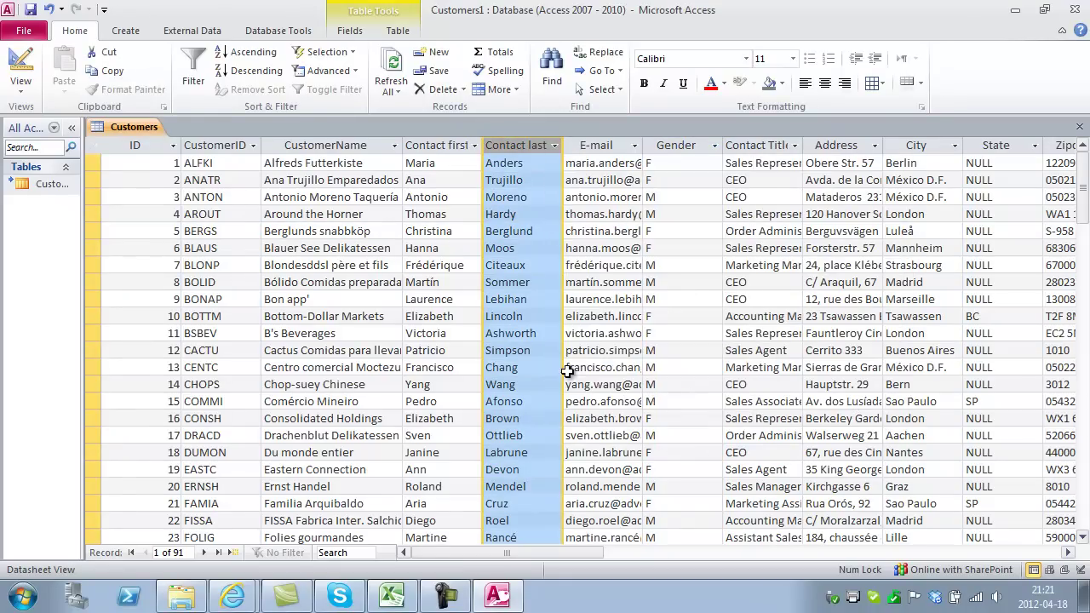
pyautogui.click(508, 318)
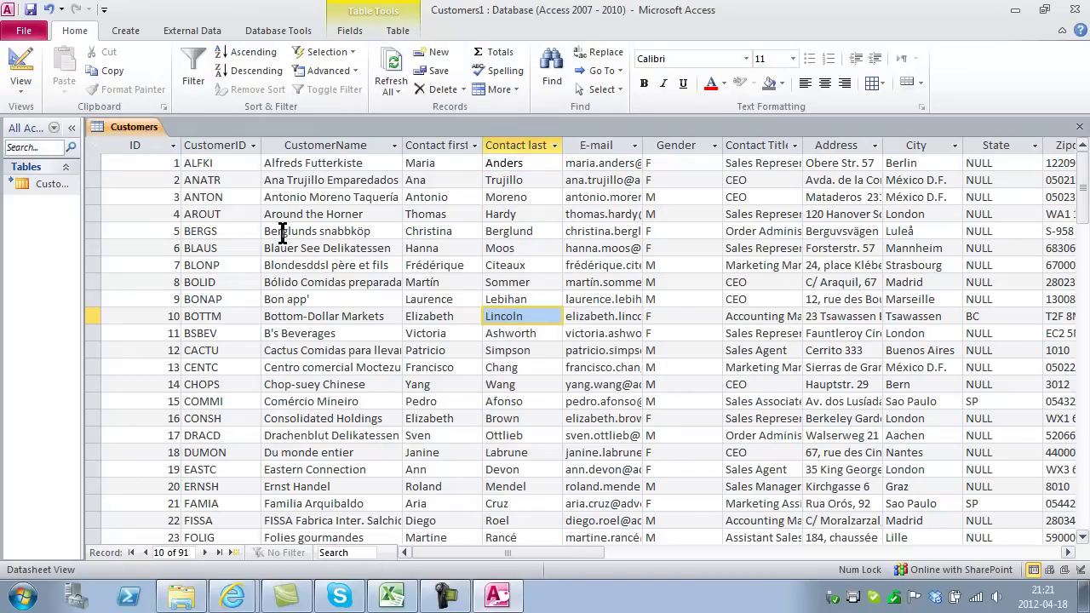
pyautogui.click(138, 34)
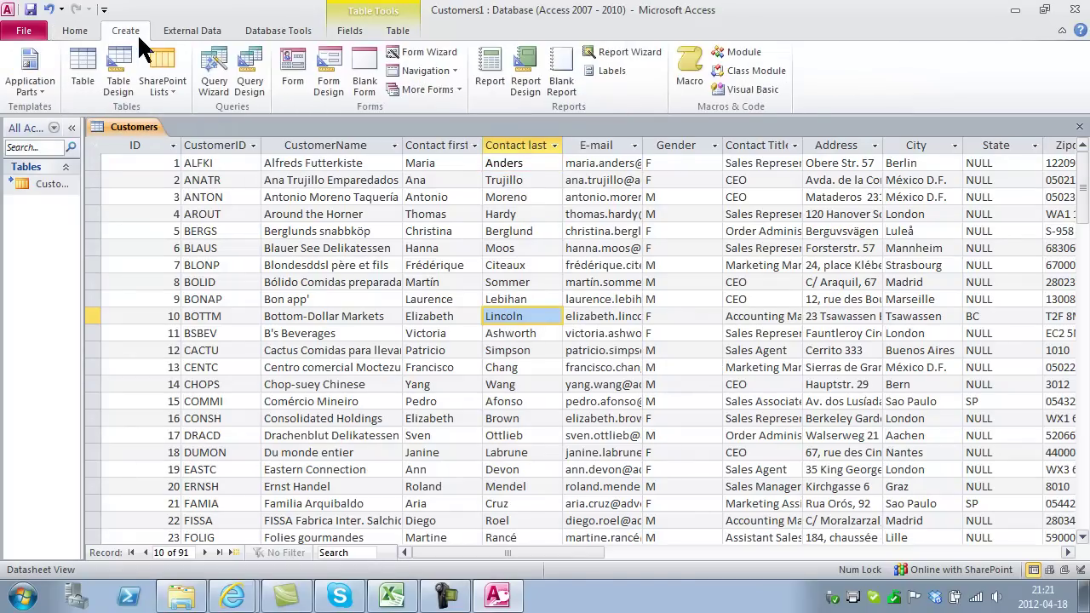
# Design a query on Customers using all fields (Customers.*) and run it to list every record
pyautogui.click(253, 66)
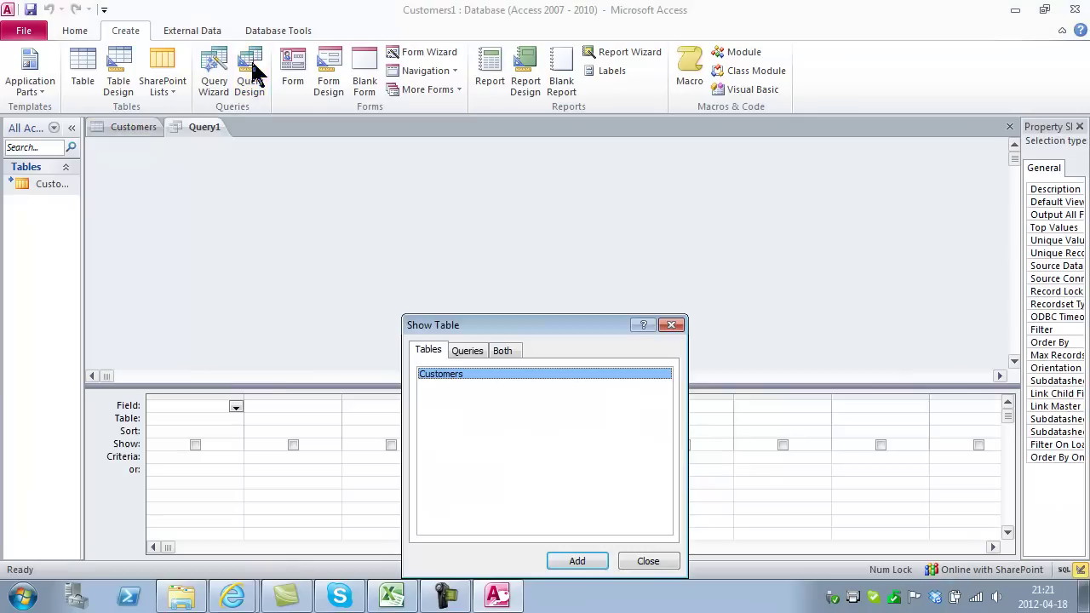
pyautogui.doubleClick(460, 379)
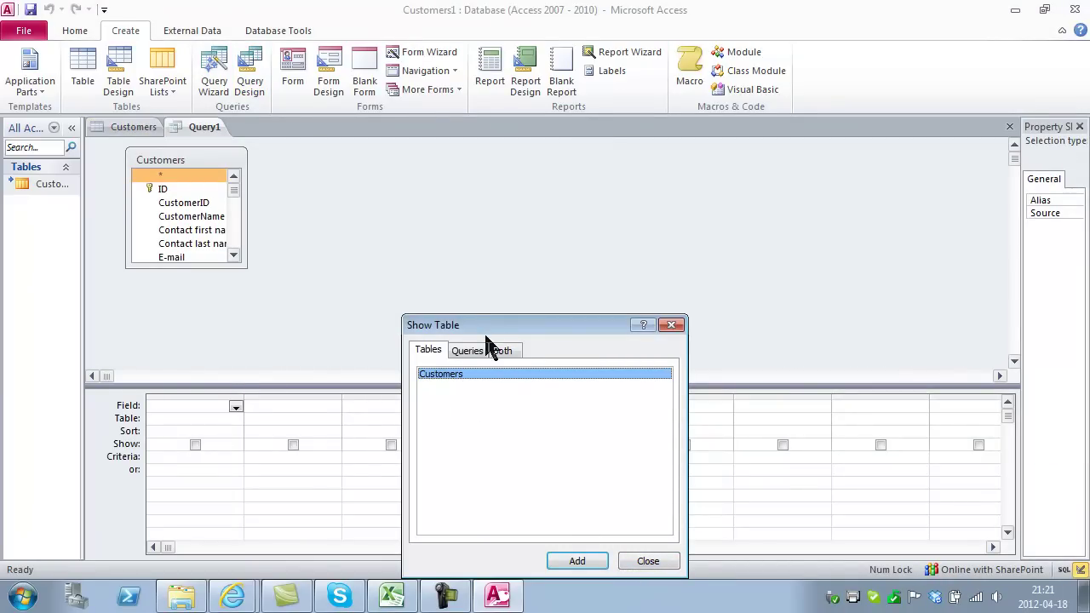
pyautogui.click(651, 562)
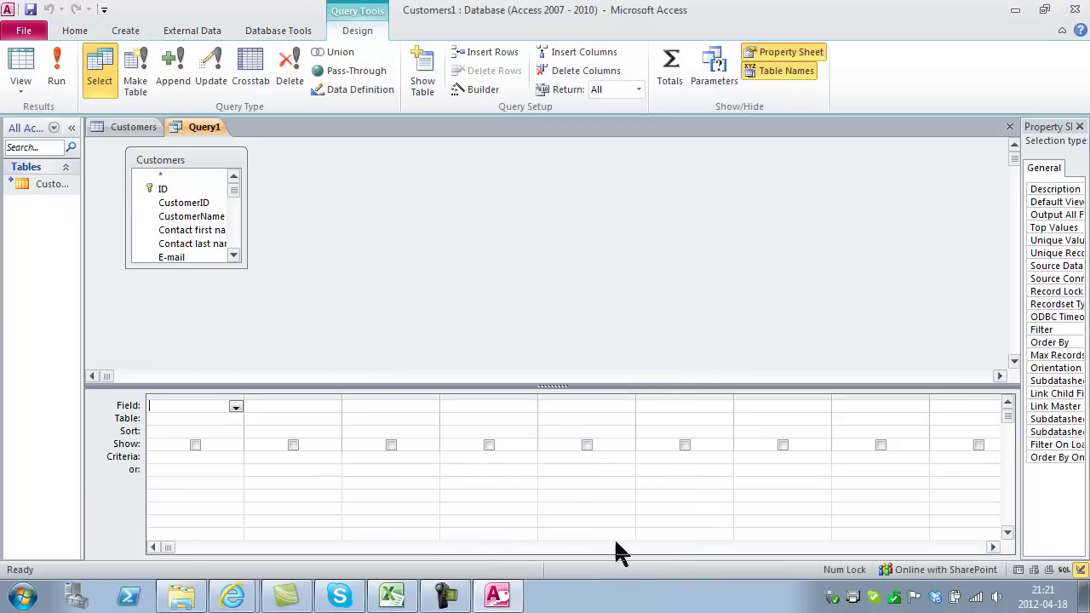
pyautogui.moveTo(203, 270); pyautogui.dragTo(182, 364)
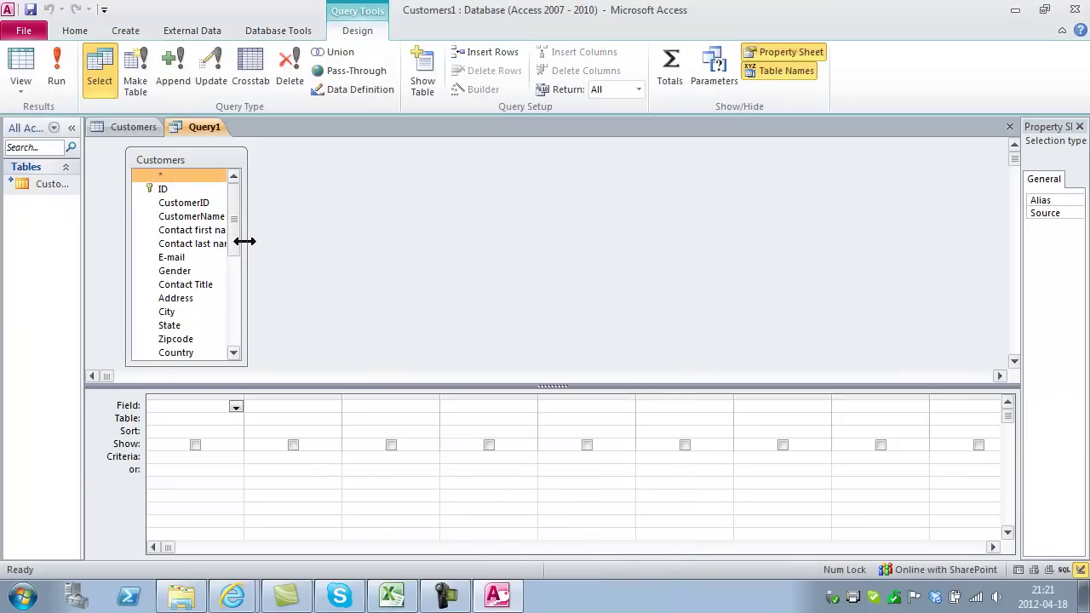
pyautogui.moveTo(245, 241); pyautogui.dragTo(372, 250)
pyautogui.scroll(-1, 365, 260)
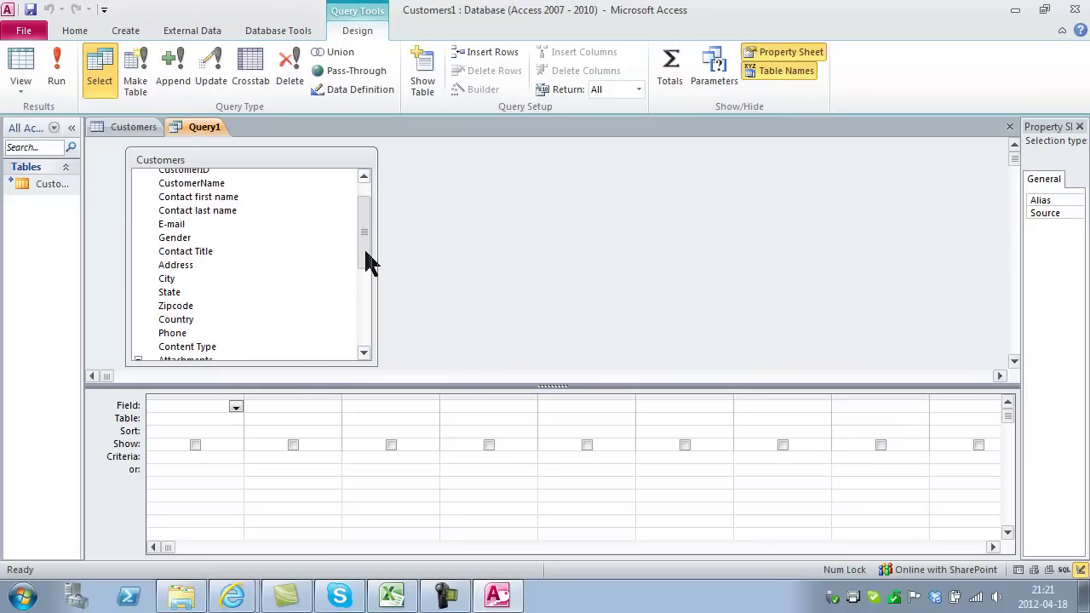
pyautogui.scroll(1, 371, 263)
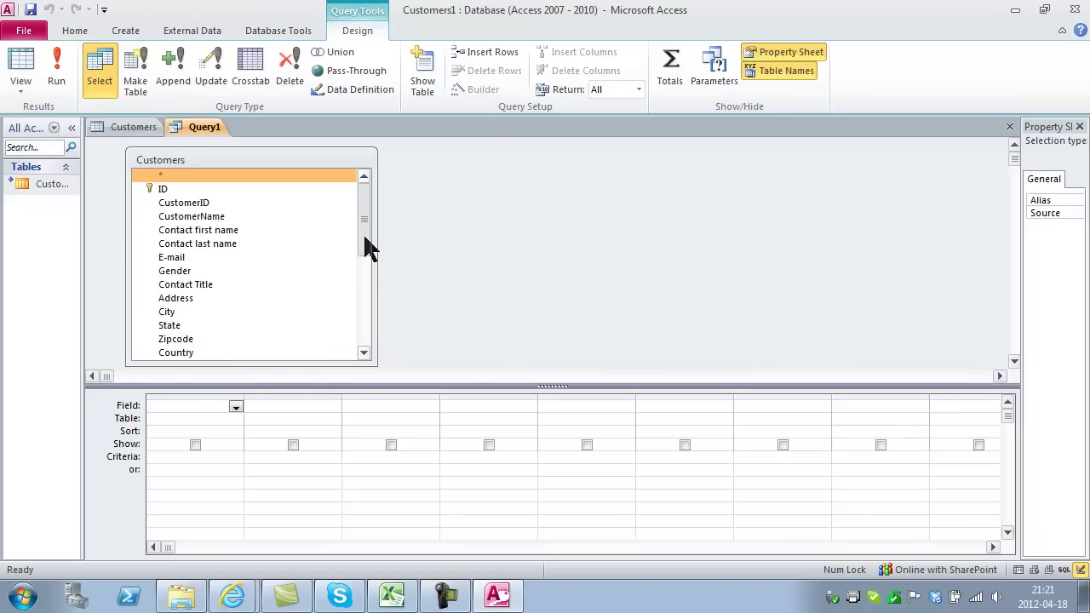
pyautogui.doubleClick(160, 175)
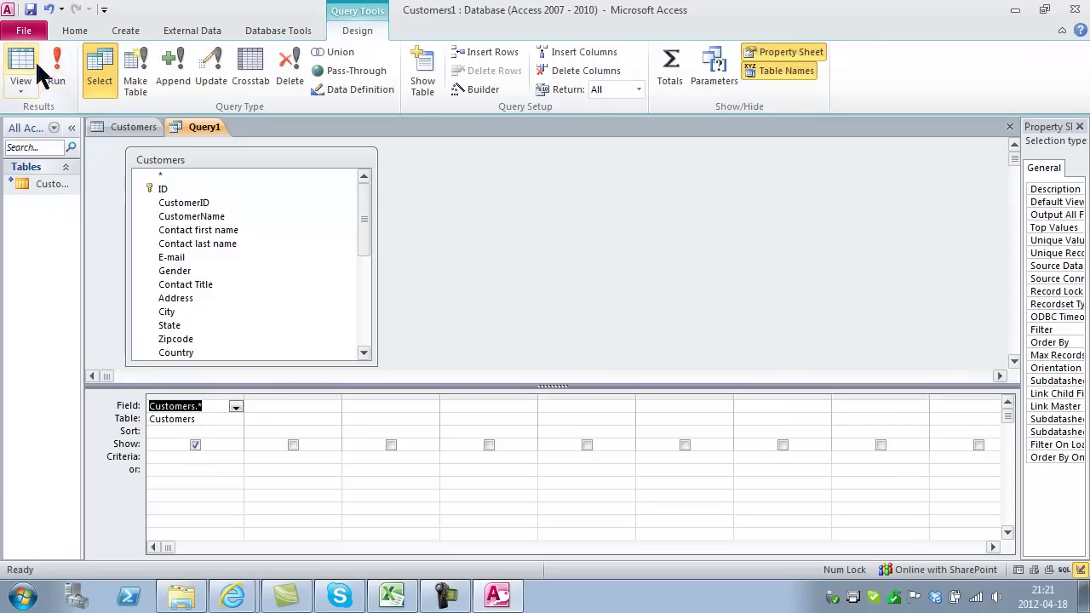
pyautogui.click(56, 68)
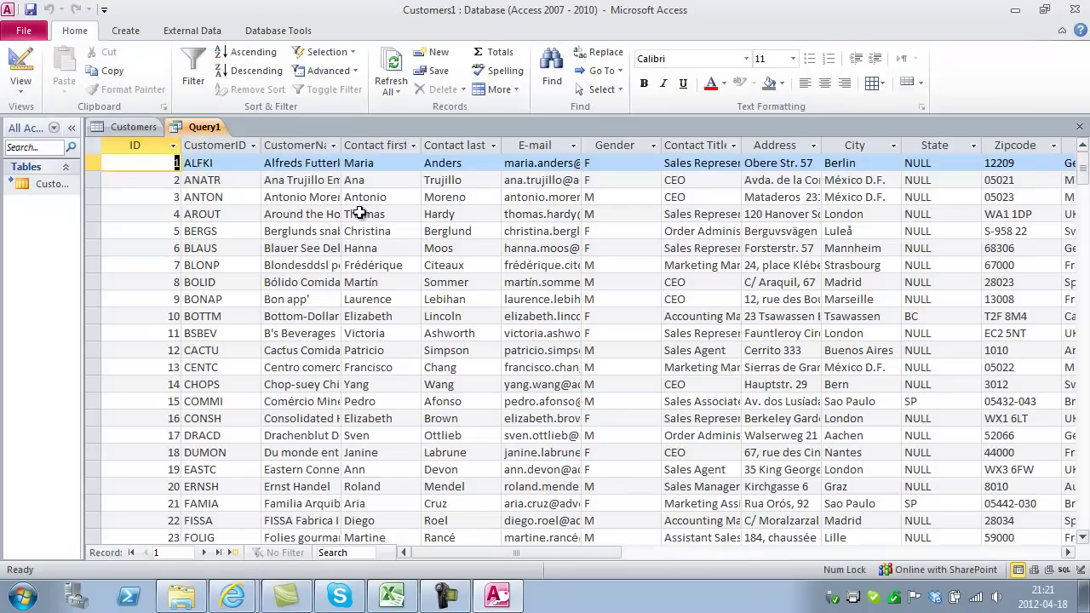
# Add Contact Title to Query1 with criterion "CEO" and run it, returning 17 records
pyautogui.click(22, 64)
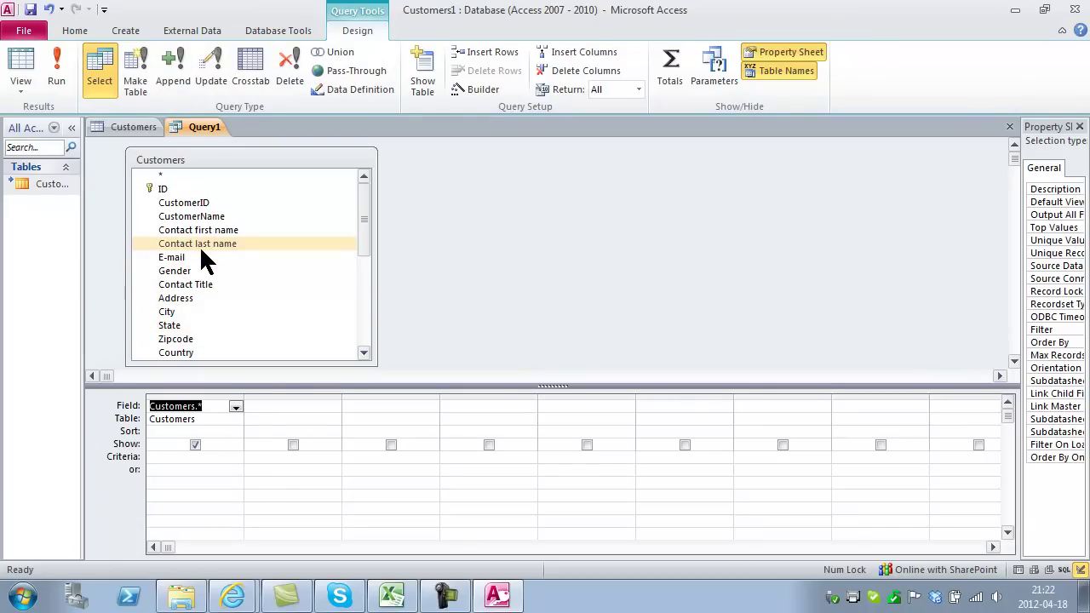
pyautogui.click(208, 286)
pyautogui.moveTo(208, 285); pyautogui.dragTo(299, 444)
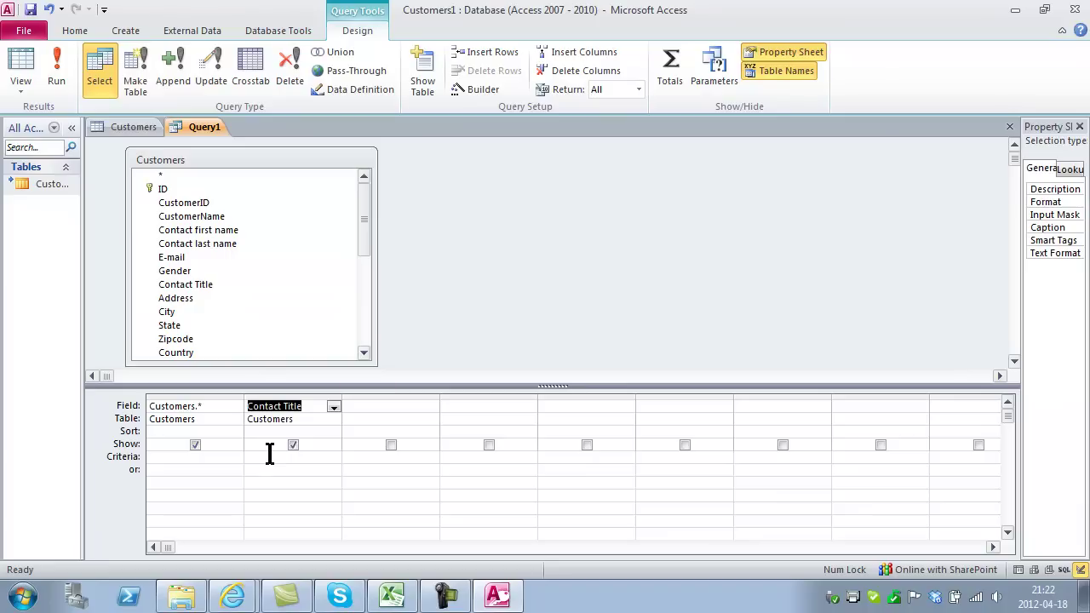
pyautogui.click(270, 457)
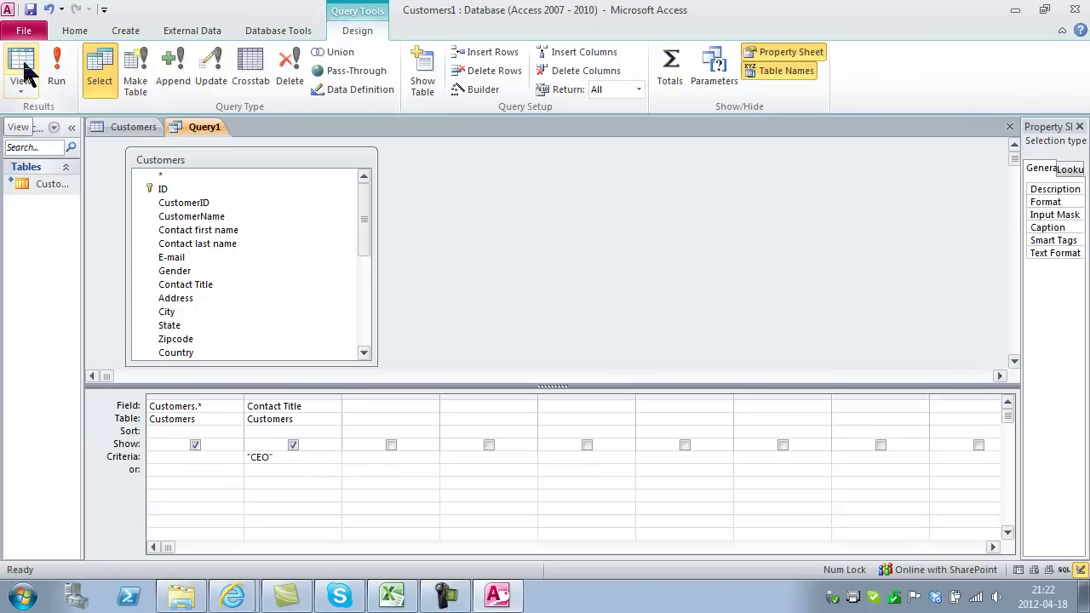
pyautogui.click(53, 75)
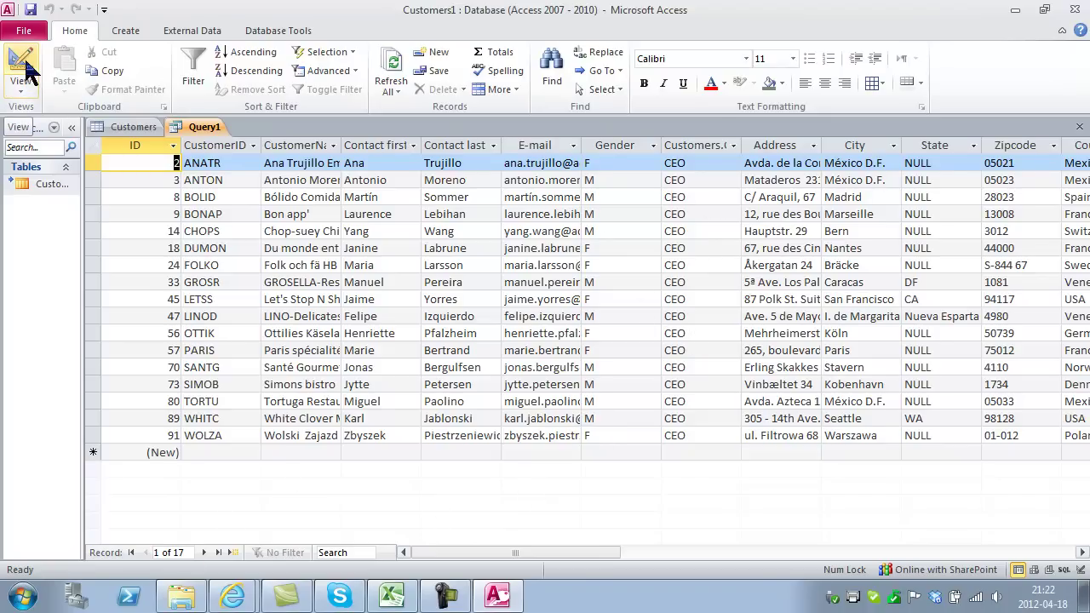
pyautogui.click(16, 92)
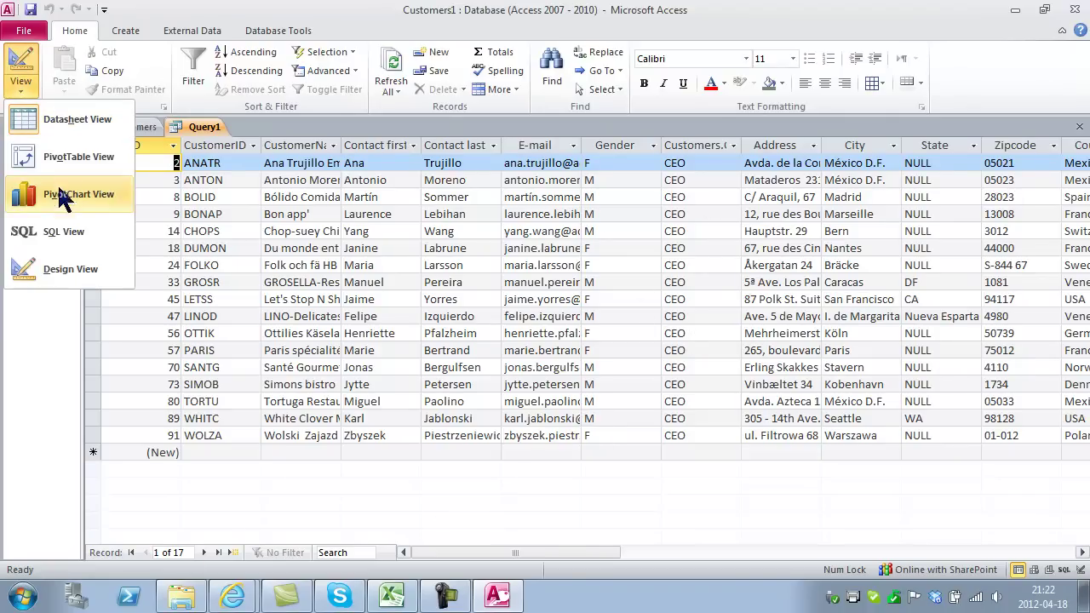
pyautogui.click(62, 269)
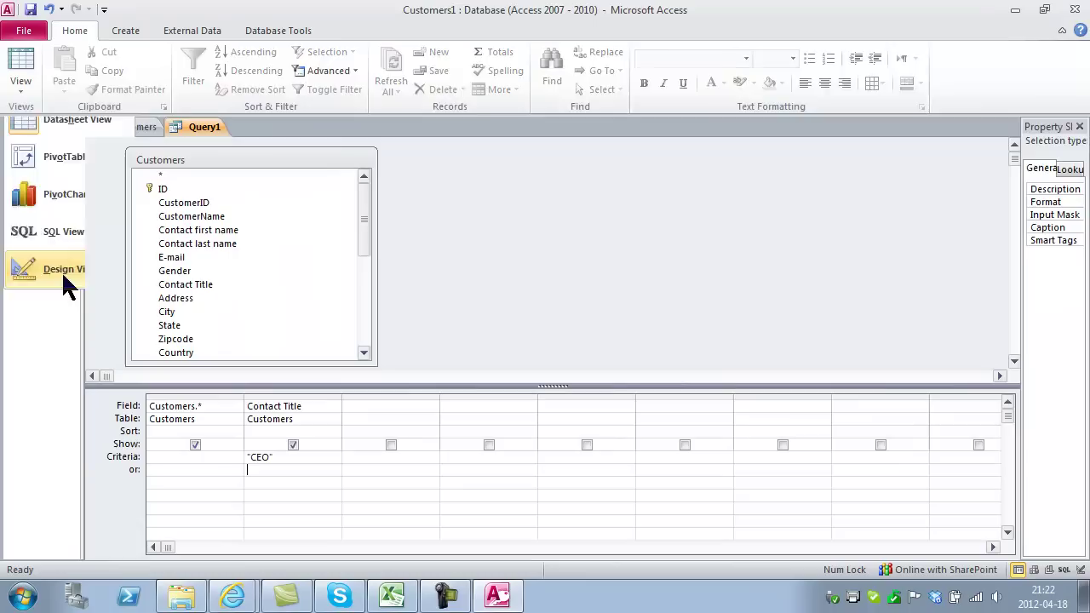
pyautogui.click(21, 93)
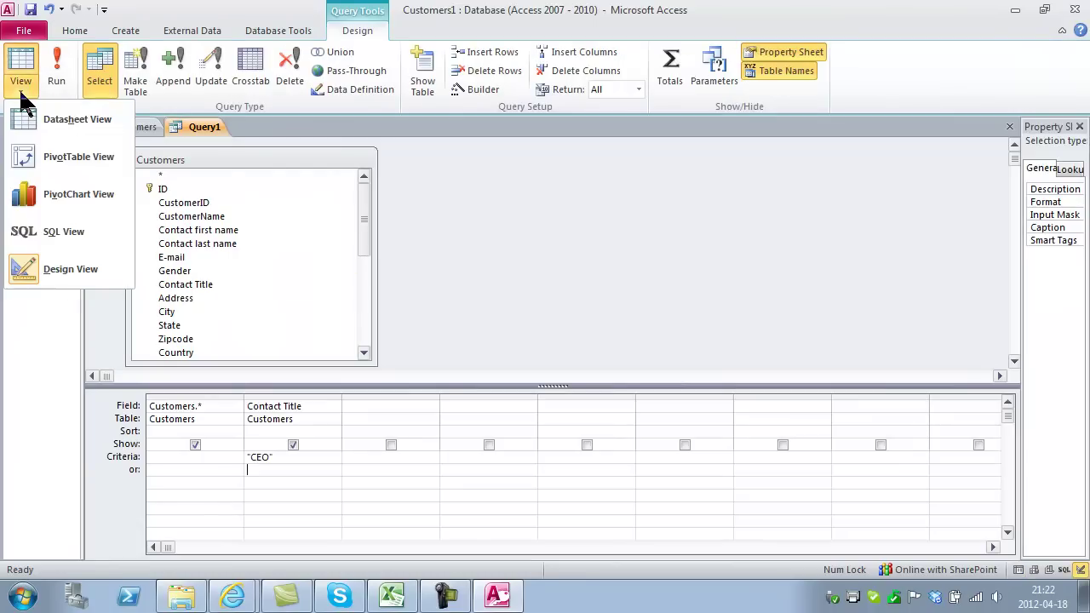
pyautogui.click(58, 237)
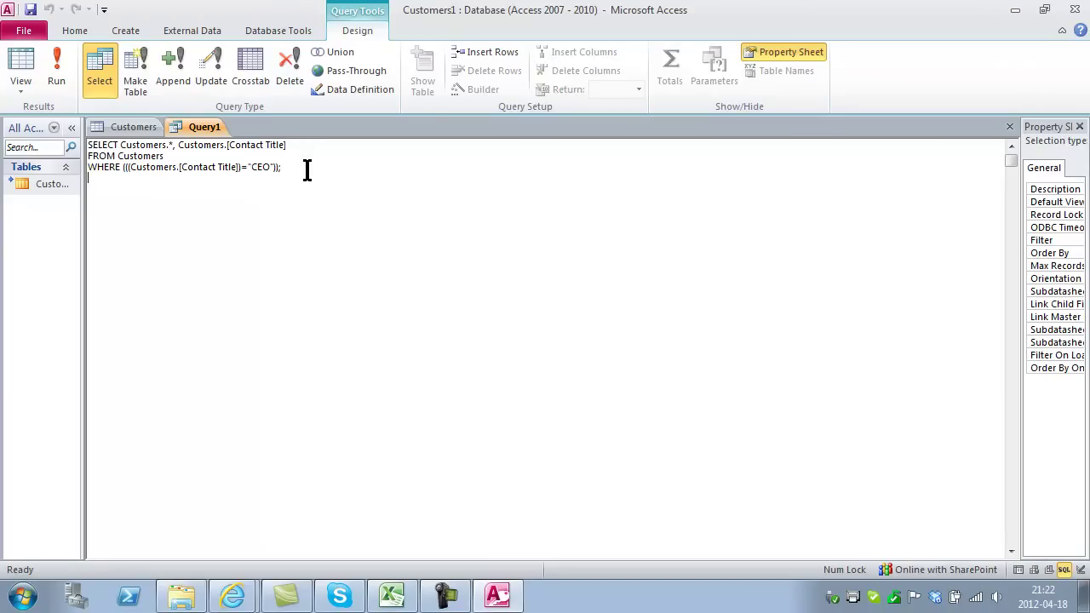
pyautogui.moveTo(307, 169); pyautogui.dragTo(85, 144)
pyautogui.click(22, 92)
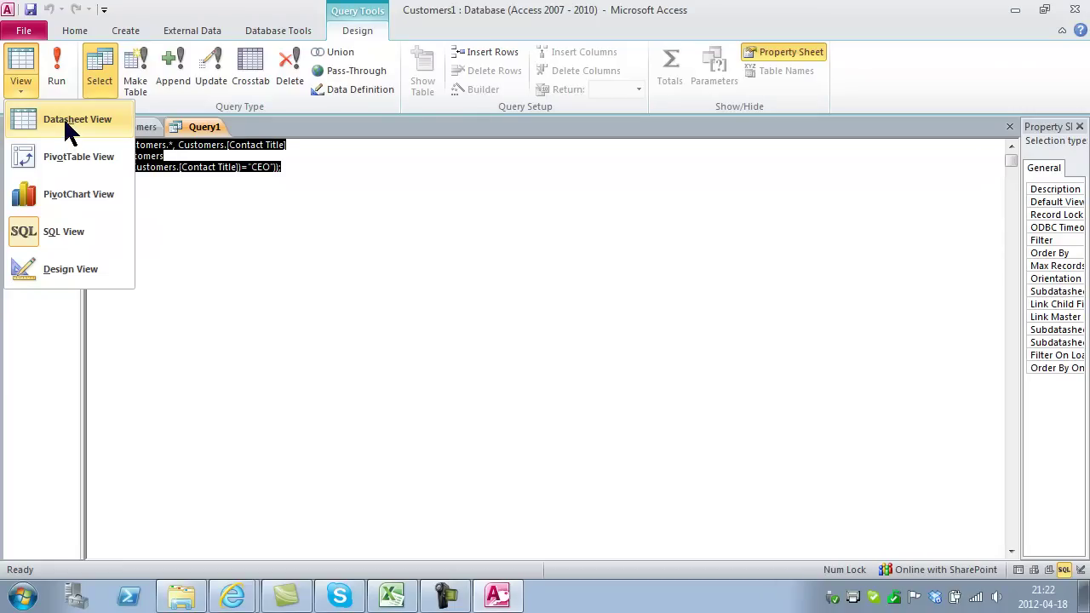
pyautogui.click(60, 280)
pyautogui.click(332, 420)
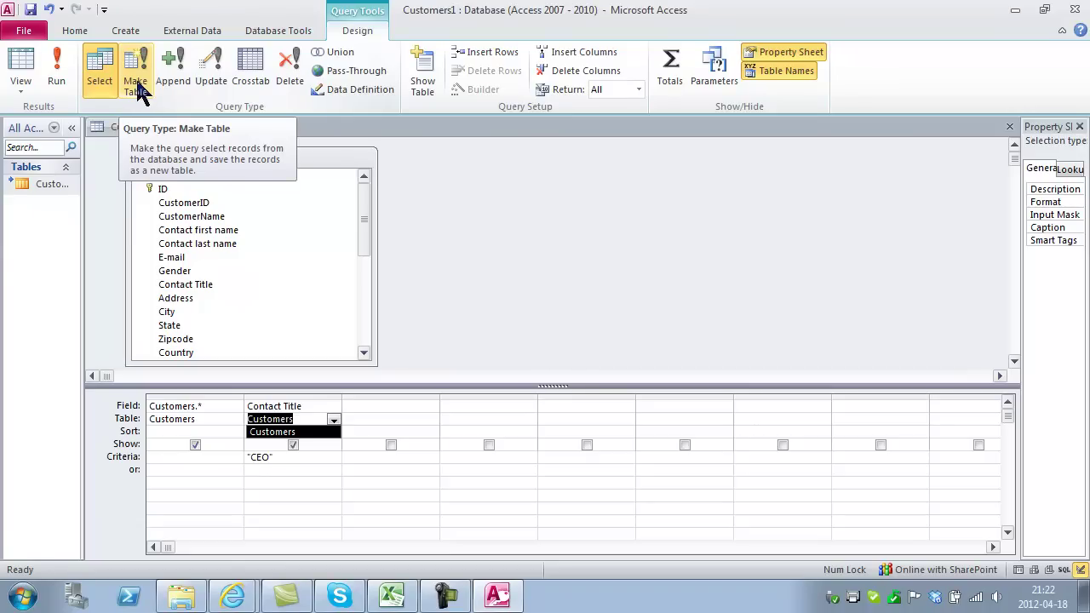
# Make Query1 an update query setting Contact Title to "Founders" where it is "CEO"
pyautogui.click(213, 76)
pyautogui.click(284, 450)
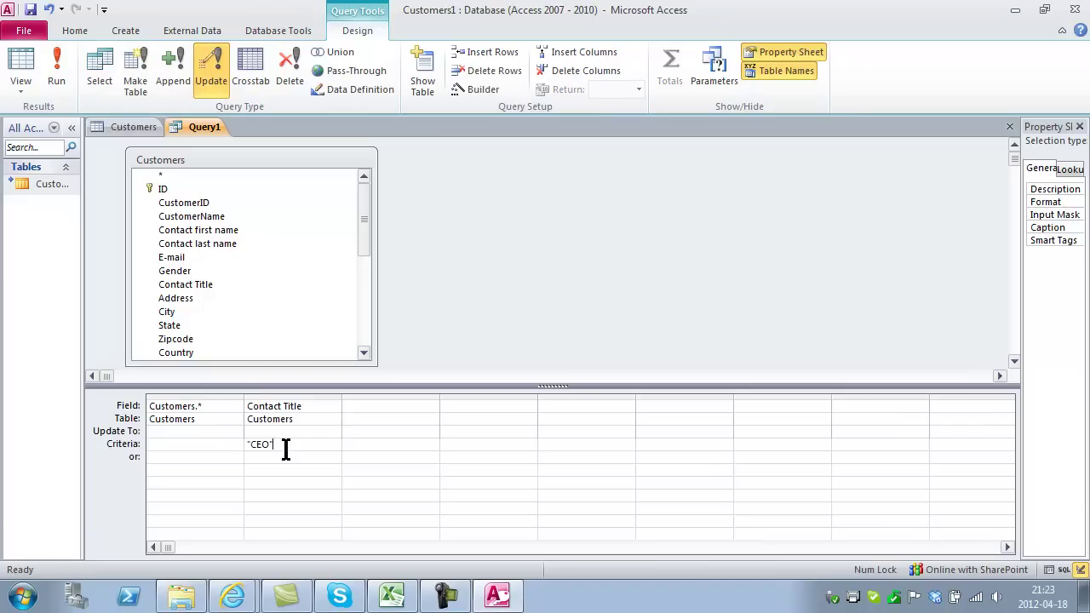
pyautogui.doubleClick(253, 449)
pyautogui.write('Founders')
pyautogui.moveTo(306, 444); pyautogui.dragTo(225, 443)
pyautogui.hotkey('ctrl', 'x')
pyautogui.click(256, 432)
pyautogui.hotkey('ctrl', 'v')
pyautogui.click(293, 457)
pyautogui.click(284, 446)
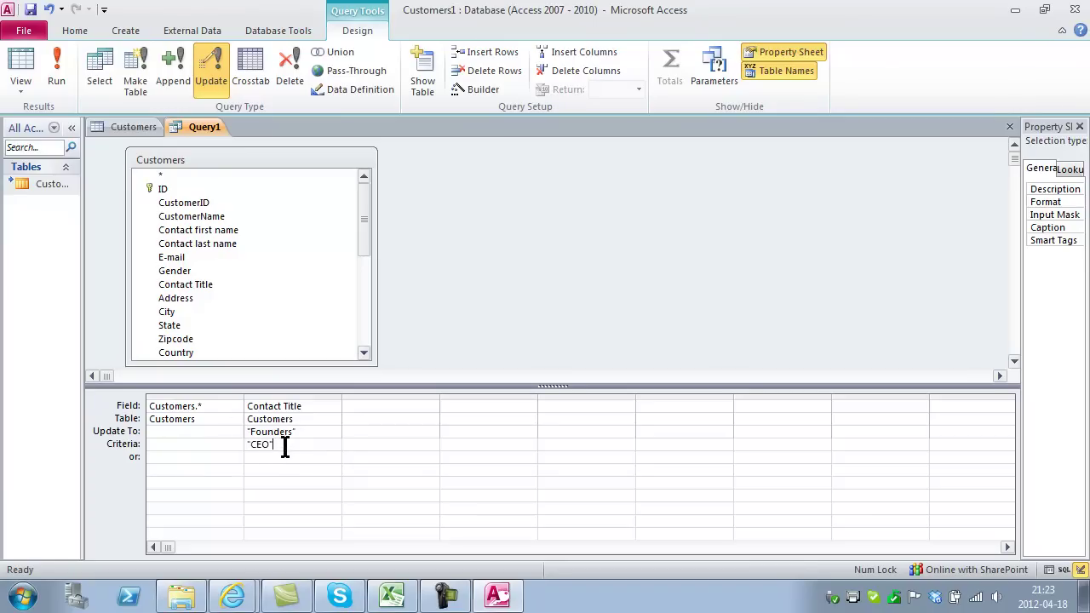
# Remove the Customers.* column, then run the update and confirm changing 17 rows
pyautogui.click(59, 69)
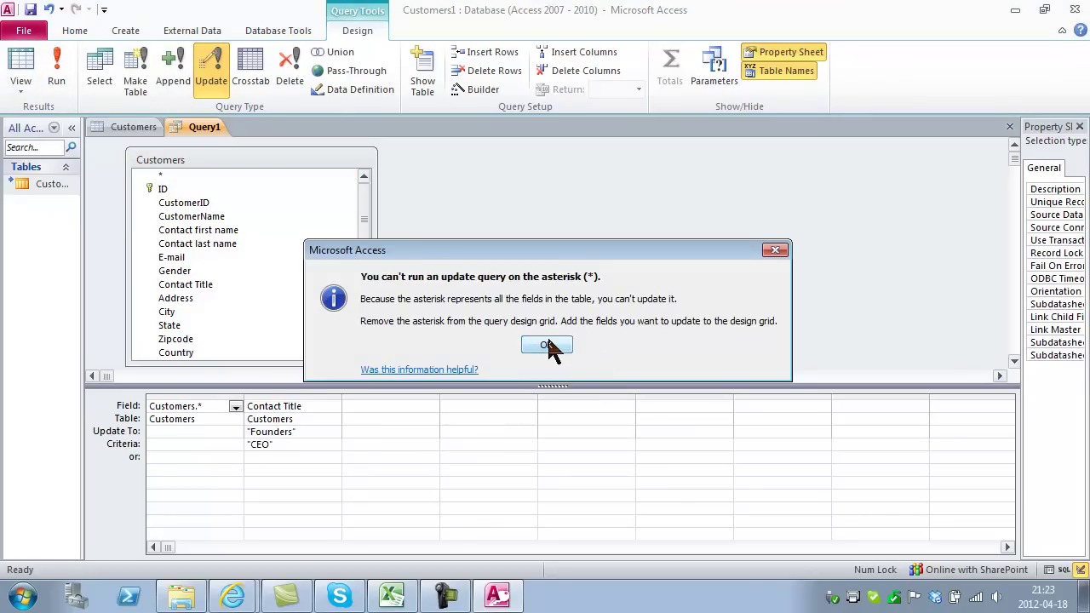
pyautogui.click(549, 346)
pyautogui.click(152, 406)
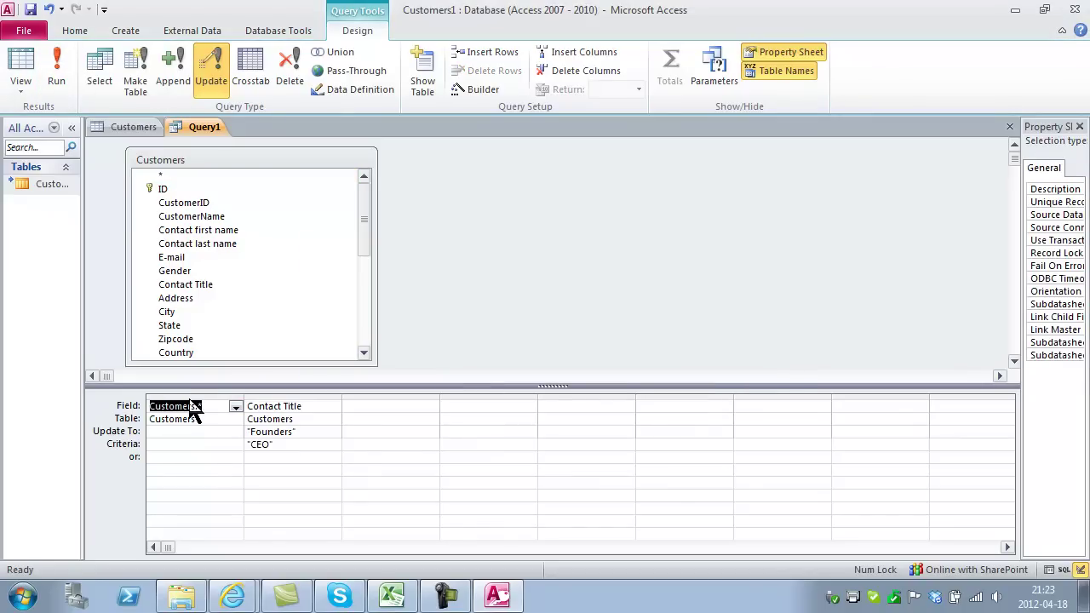
pyautogui.click(174, 398)
pyautogui.press('Delete')
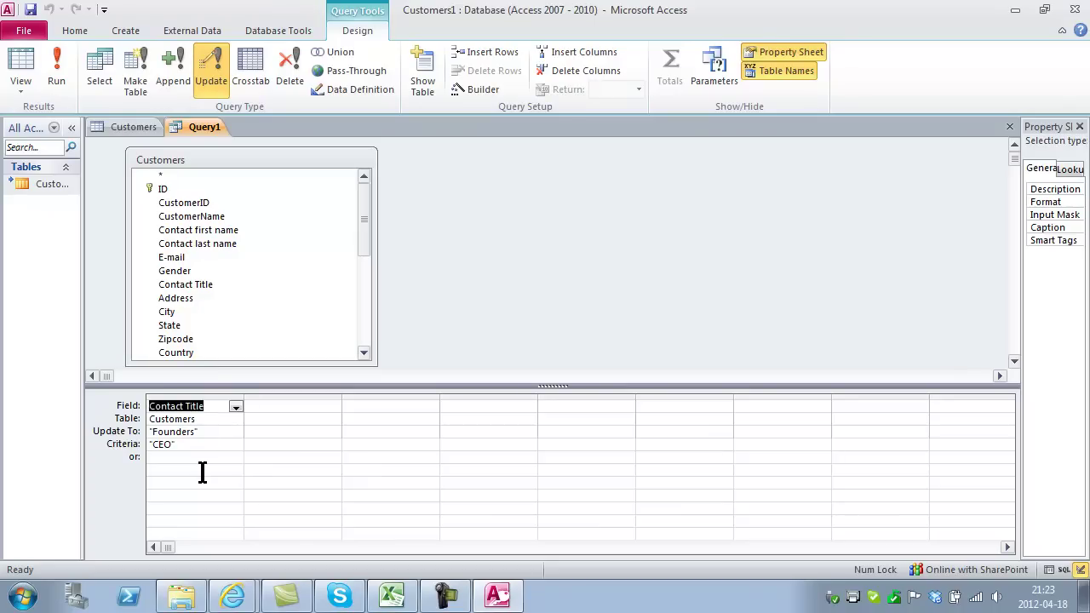
pyautogui.click(203, 472)
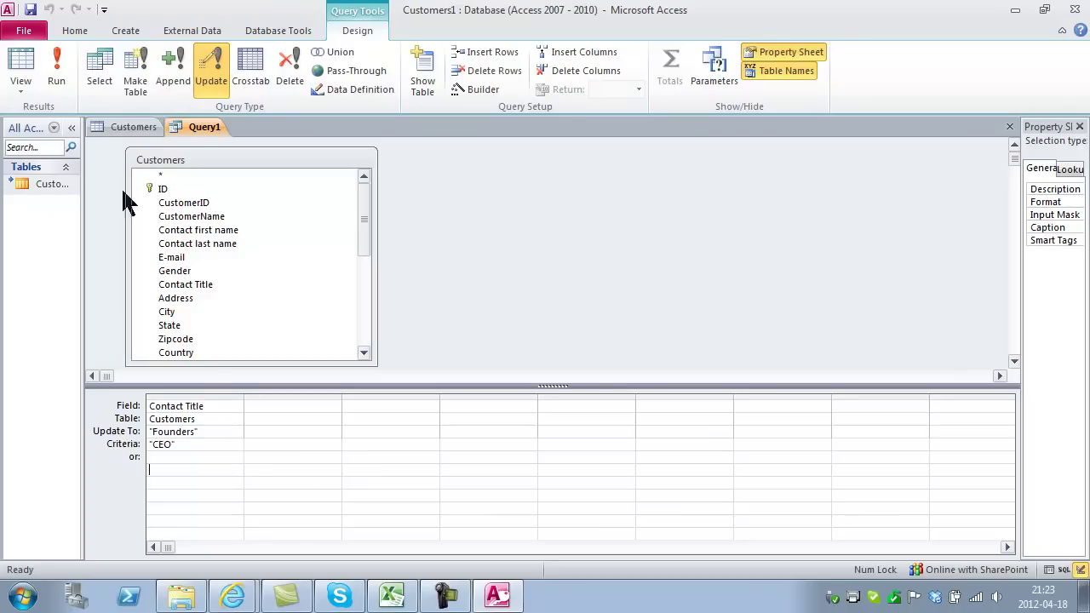
pyautogui.click(59, 75)
pyautogui.click(515, 335)
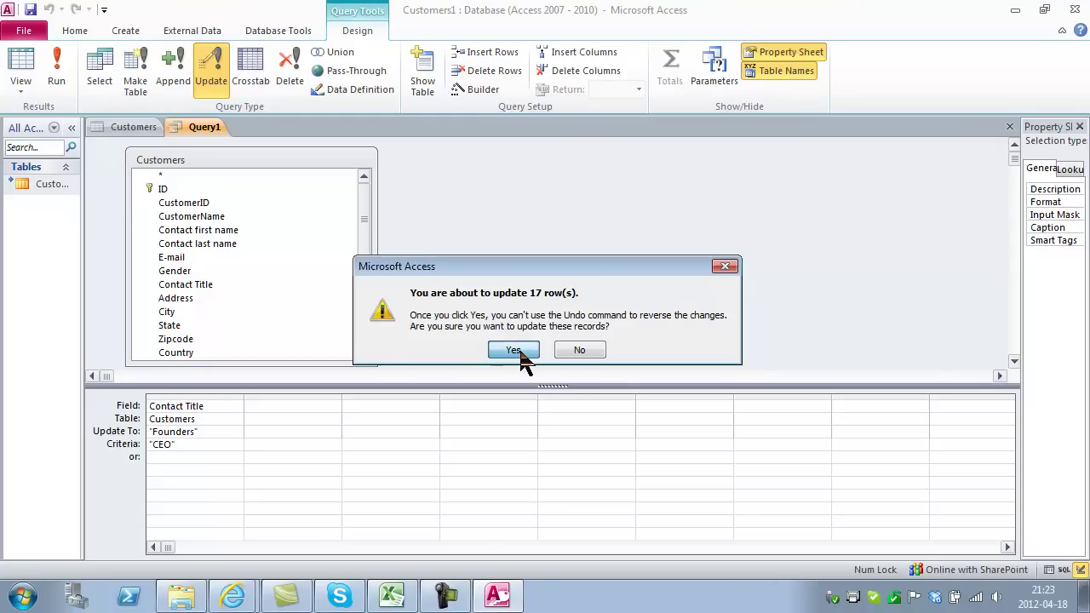
pyautogui.click(513, 351)
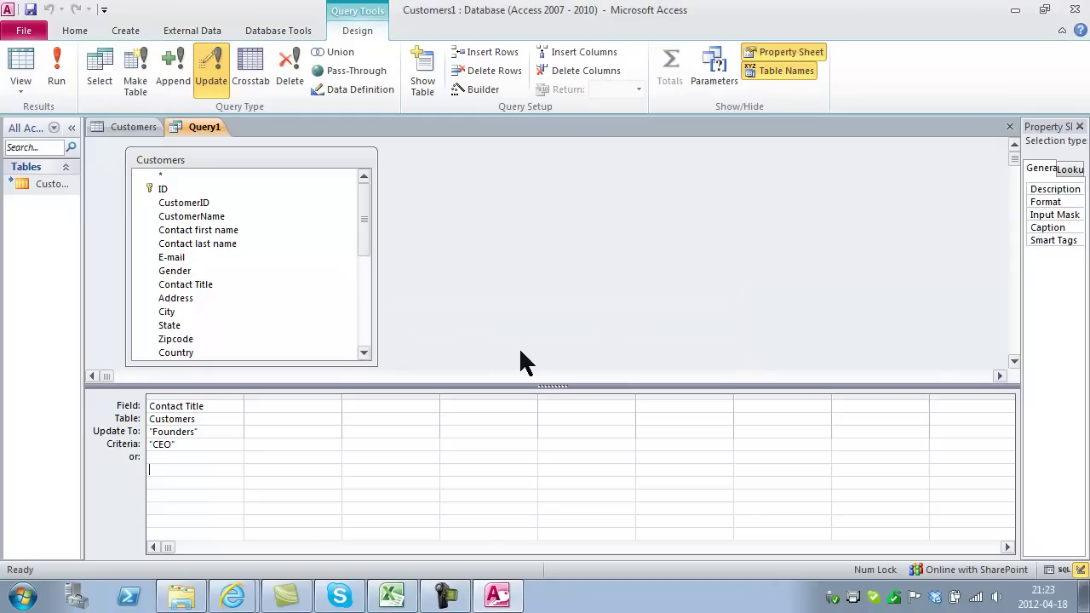
# Refresh the SharePoint CustomersList to confirm the former CEO titles now read Founders, then return to Access
pyautogui.click(235, 595)
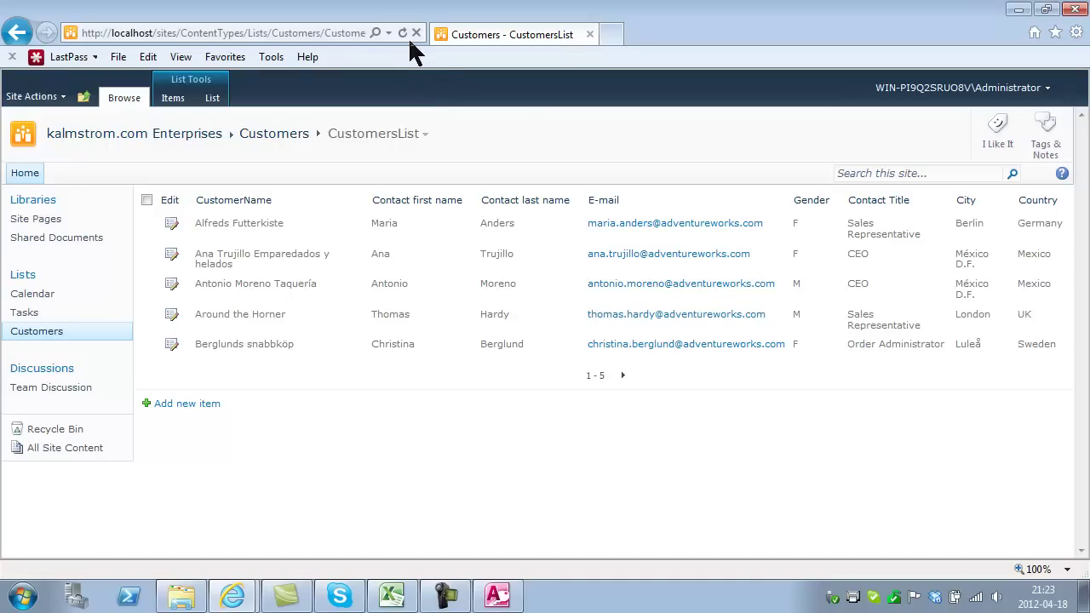
pyautogui.click(403, 33)
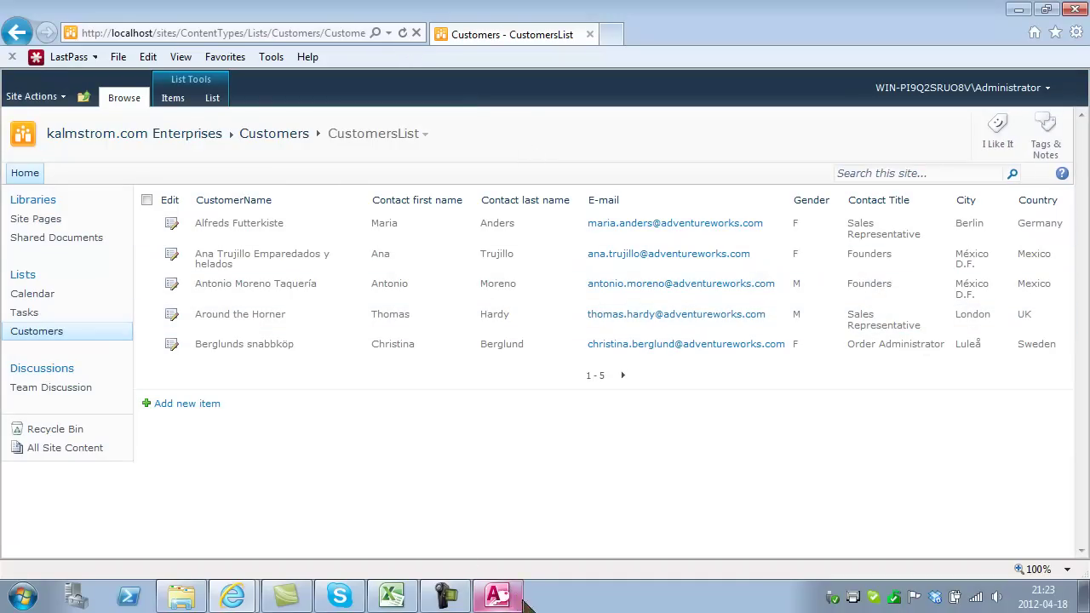
pyautogui.click(500, 600)
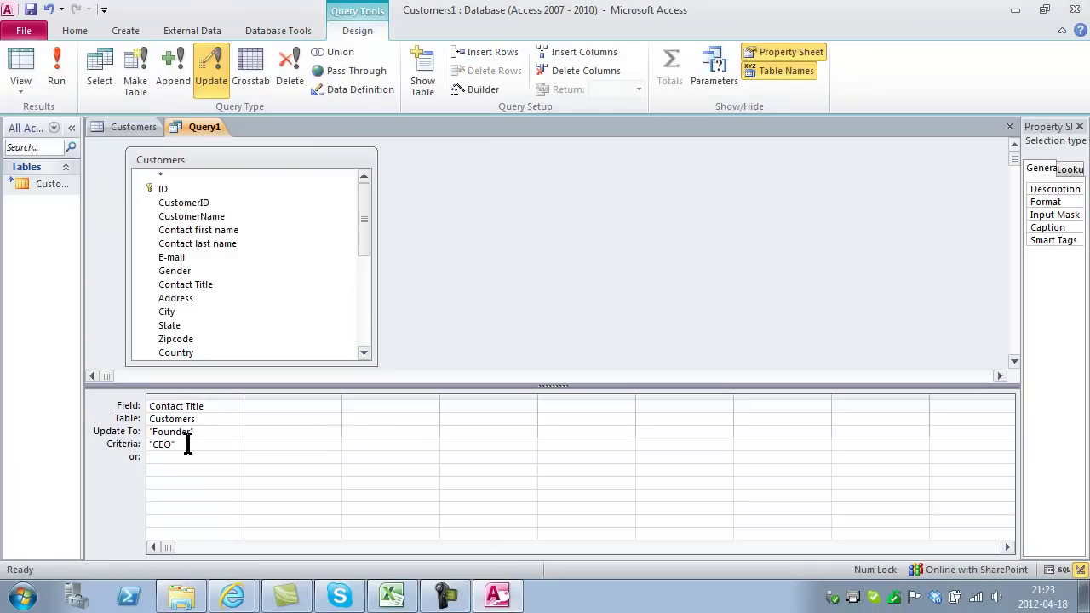
# Replace the CEO criterion with Founders, updating to Founder, and run the update on 17 rows
pyautogui.doubleClick(158, 445)
pyautogui.press('Delete')
pyautogui.write('Founders')
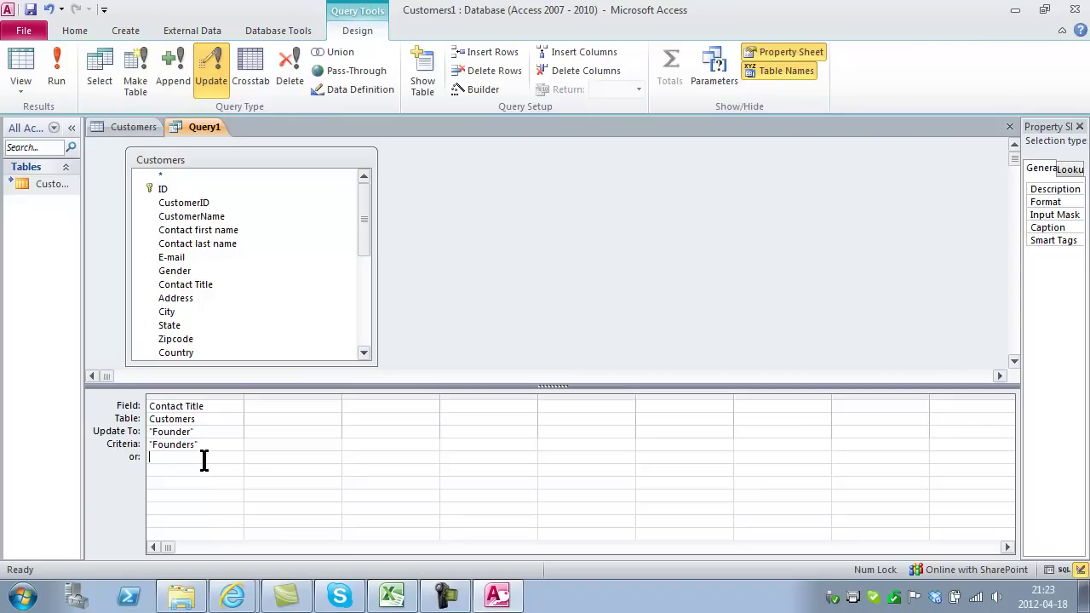
pyautogui.click(57, 68)
pyautogui.click(514, 334)
pyautogui.click(515, 348)
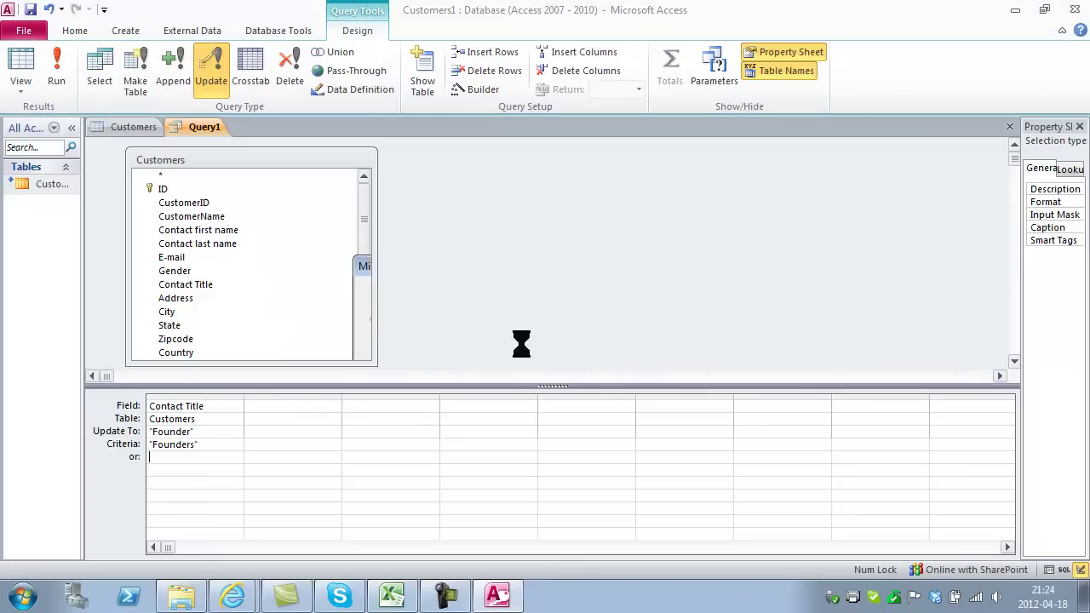
# Reload the SharePoint CustomersList to verify the titles read Founder, then return to Query1 in Access
pyautogui.click(236, 596)
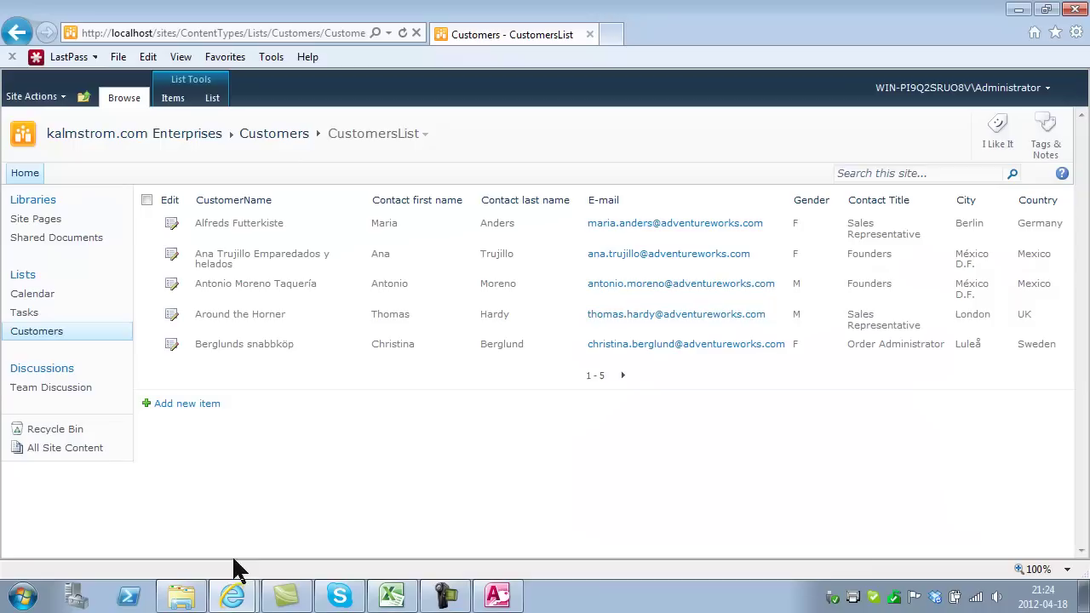
pyautogui.click(404, 33)
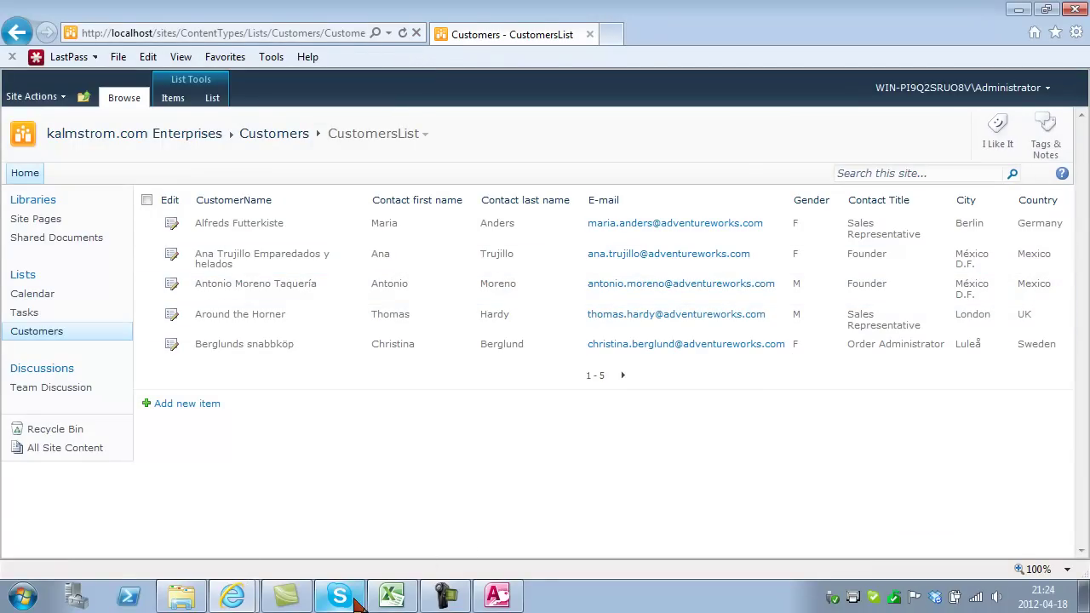
pyautogui.click(499, 596)
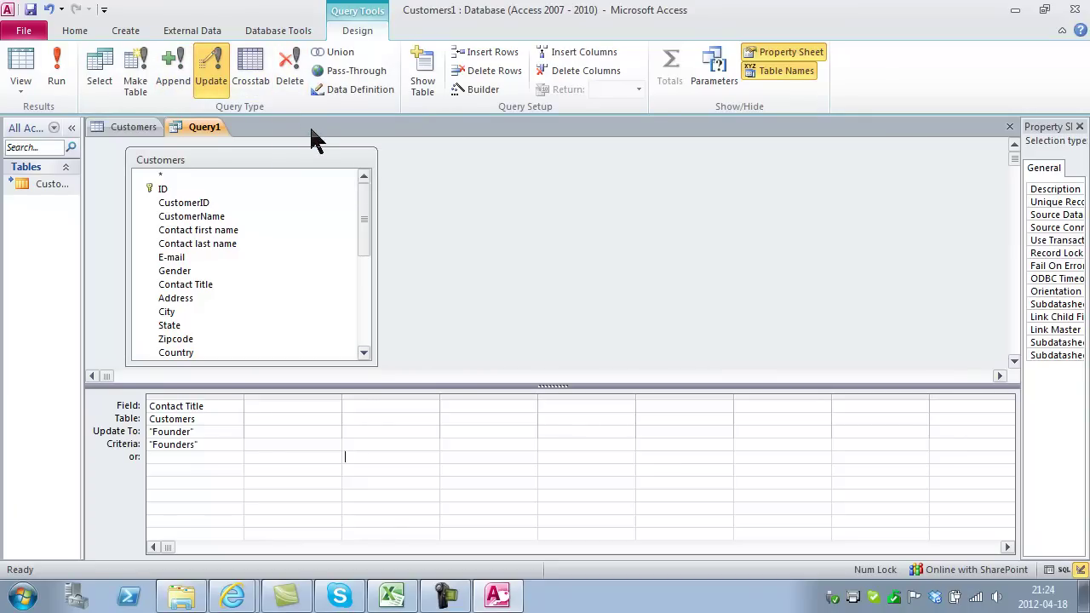
# Open the Customers table, generate a quick form from it, and narrow the ID field column
pyautogui.click(119, 30)
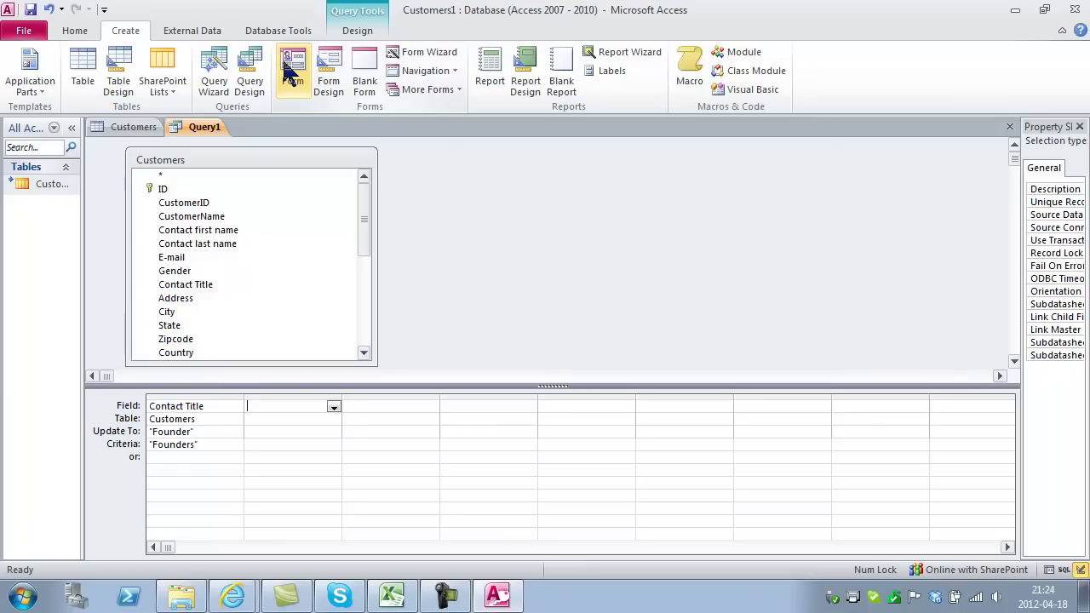
pyautogui.click(127, 129)
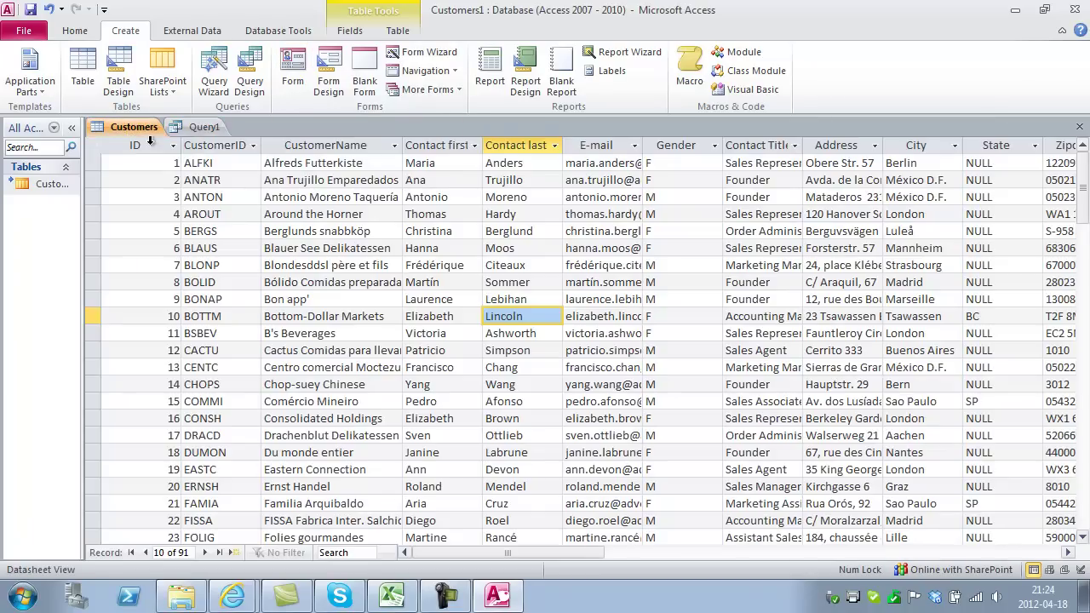
pyautogui.click(295, 73)
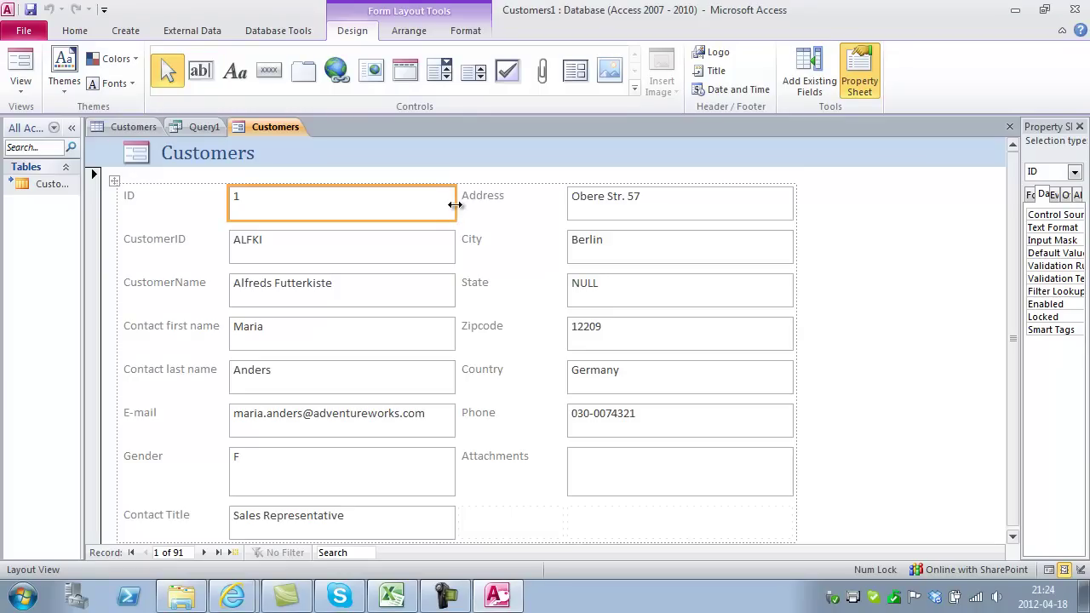
pyautogui.moveTo(456, 206); pyautogui.dragTo(389, 203)
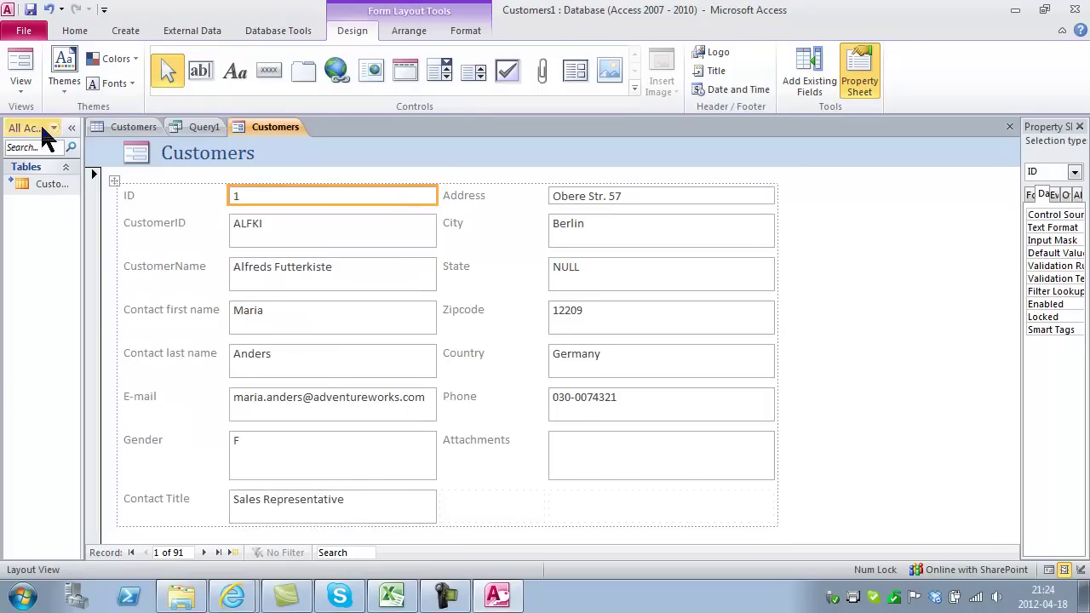
pyautogui.click(23, 87)
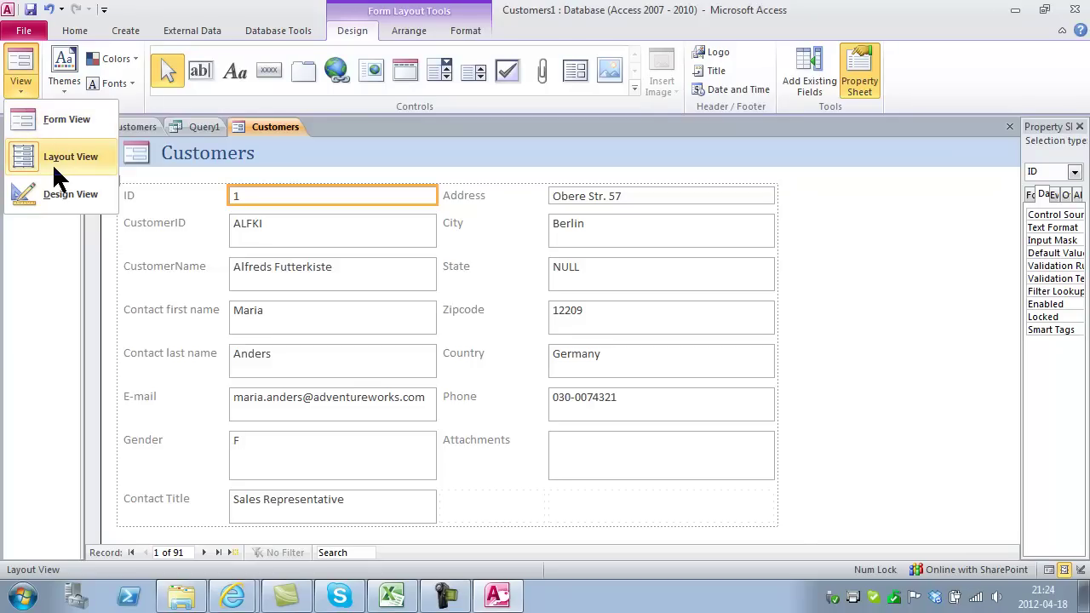
# Show the form in Form View, move to record 2, and check the edit in SharePoint
pyautogui.click(54, 122)
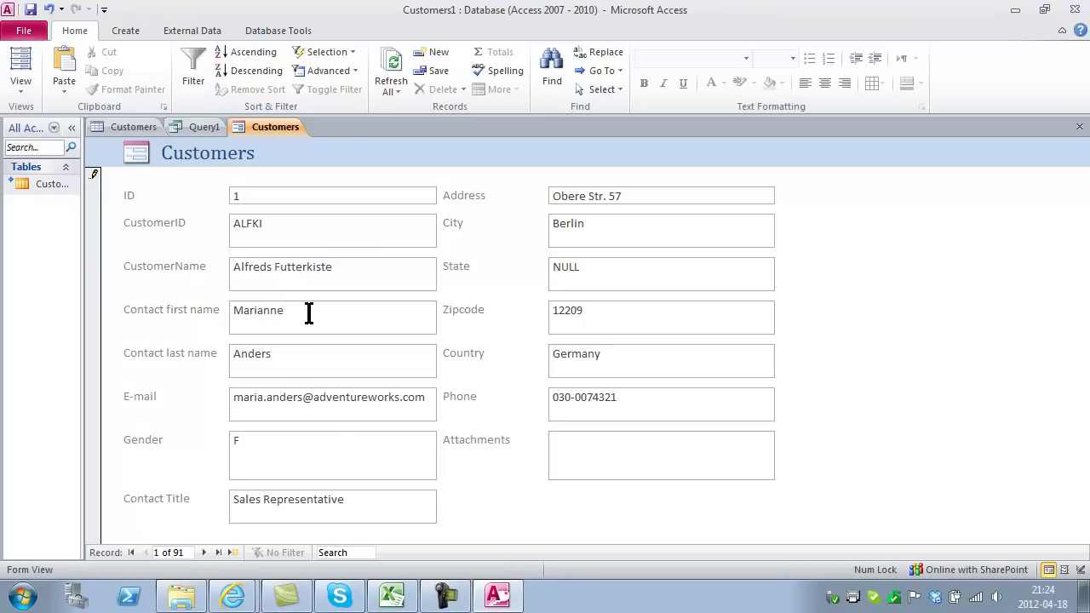
pyautogui.click(201, 552)
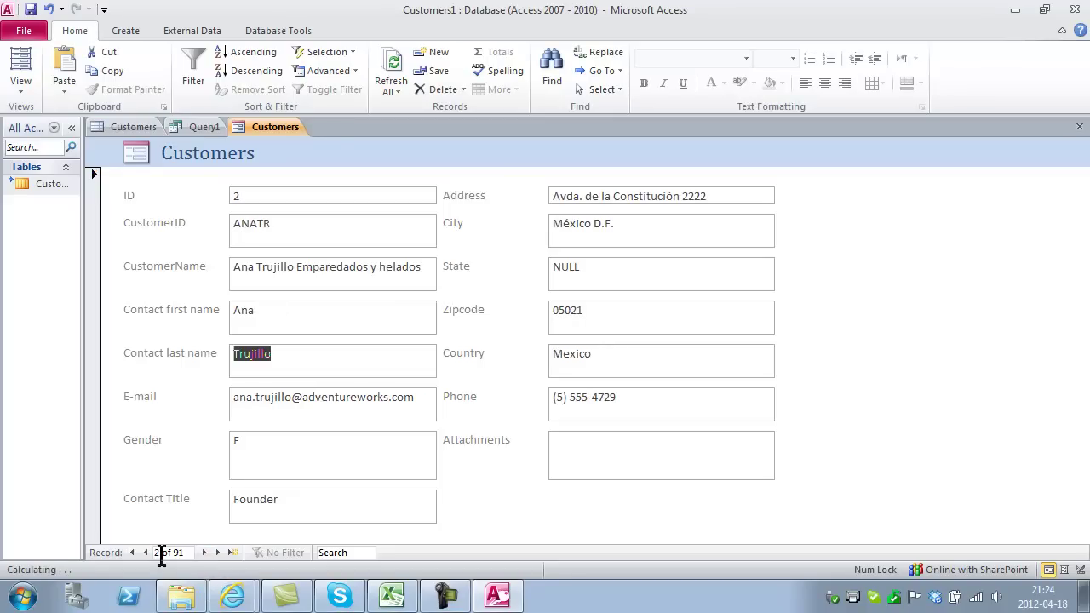
pyautogui.click(234, 598)
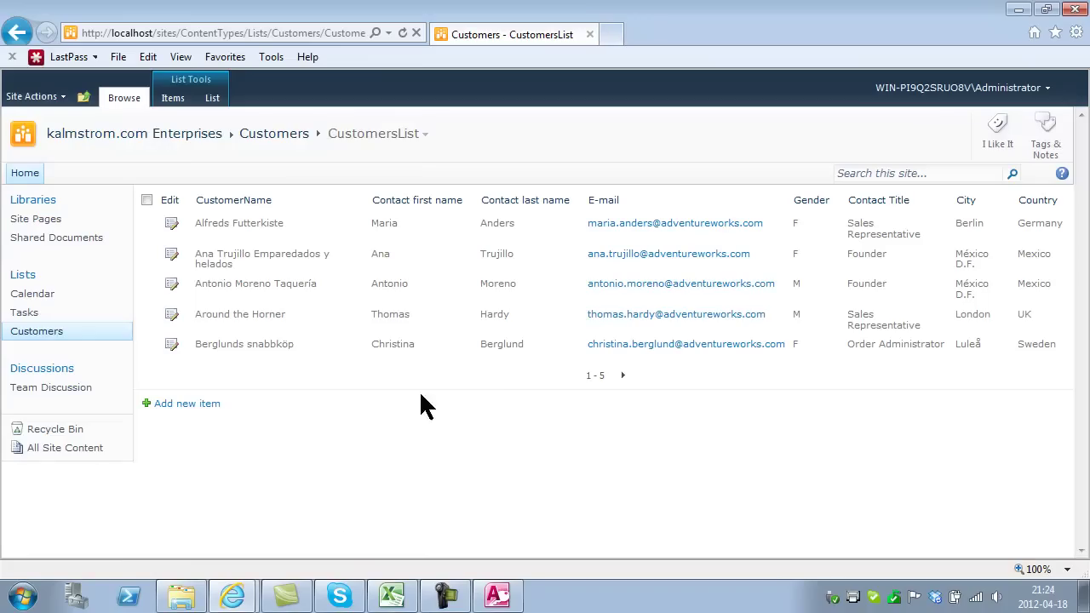
pyautogui.click(403, 32)
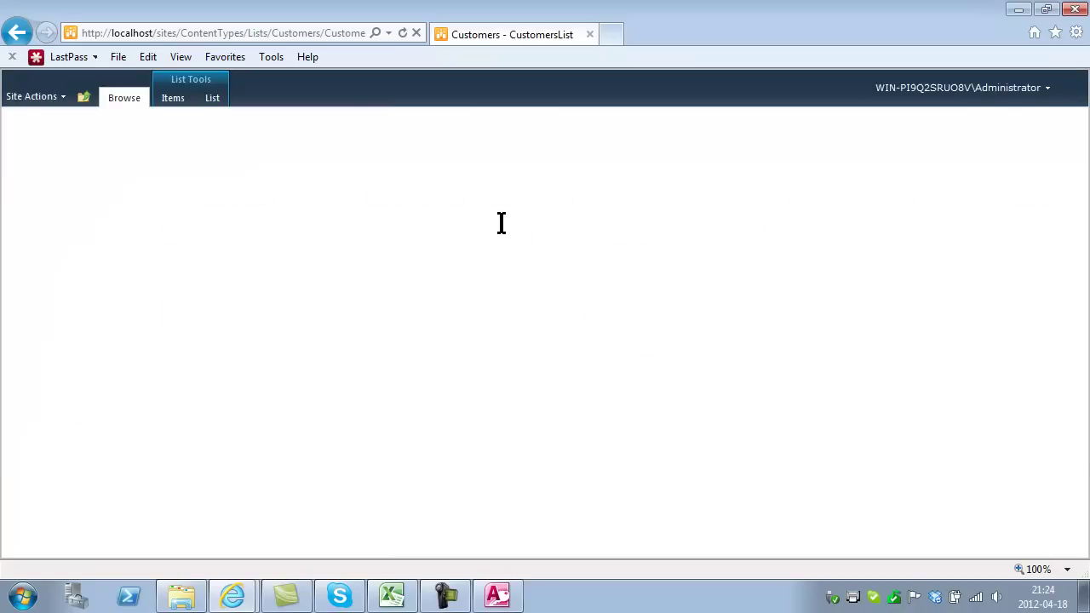
pyautogui.click(497, 596)
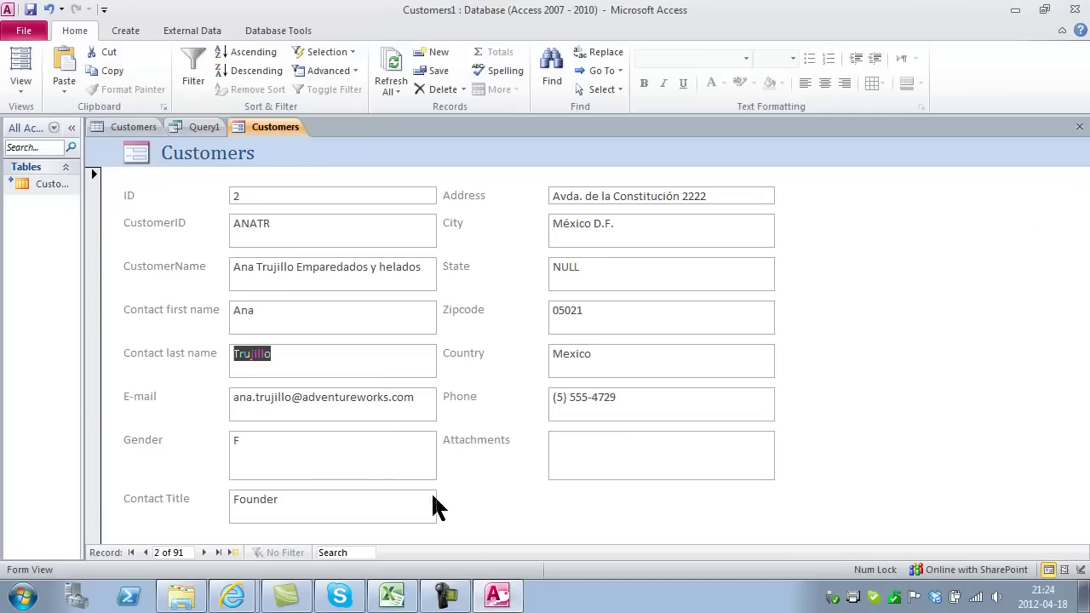
pyautogui.click(385, 454)
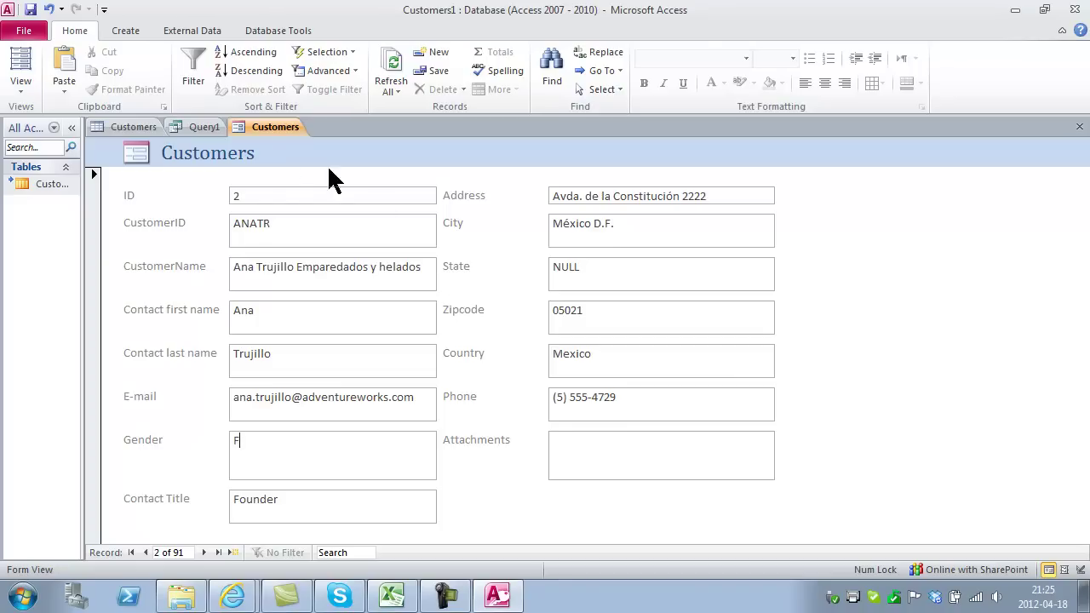
# Close the Customers form and Query1, choosing not to save either
pyautogui.rightClick(292, 139)
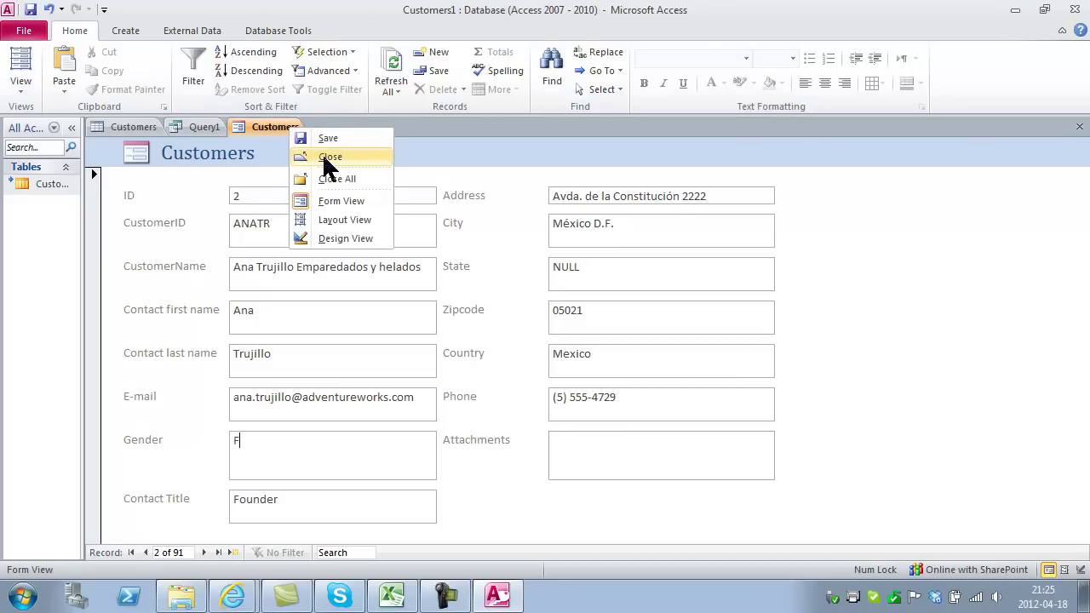
pyautogui.click(323, 156)
pyautogui.click(550, 339)
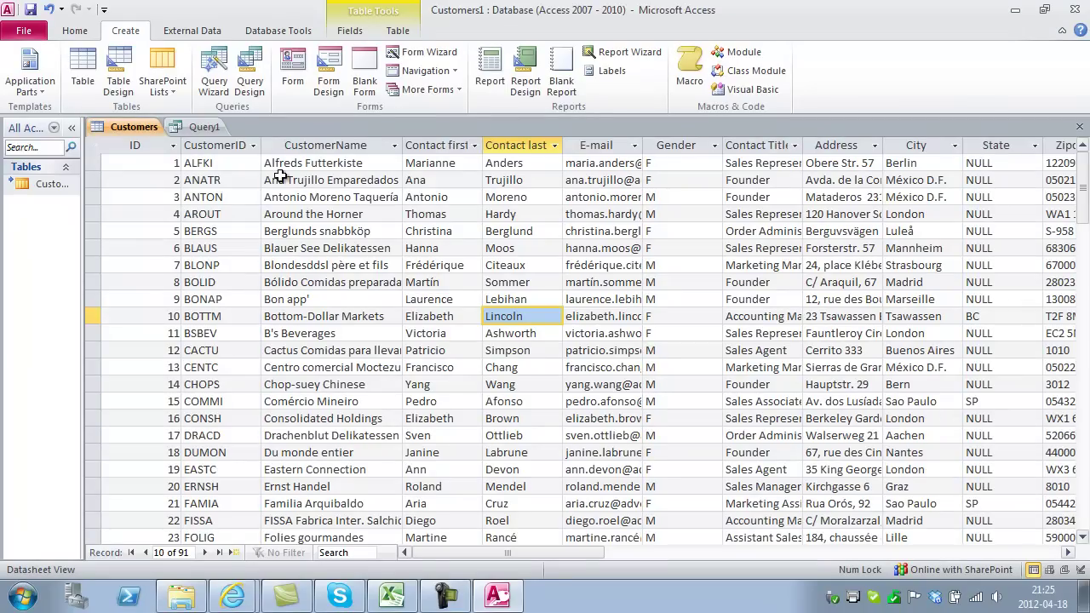
pyautogui.rightClick(205, 132)
pyautogui.click(227, 159)
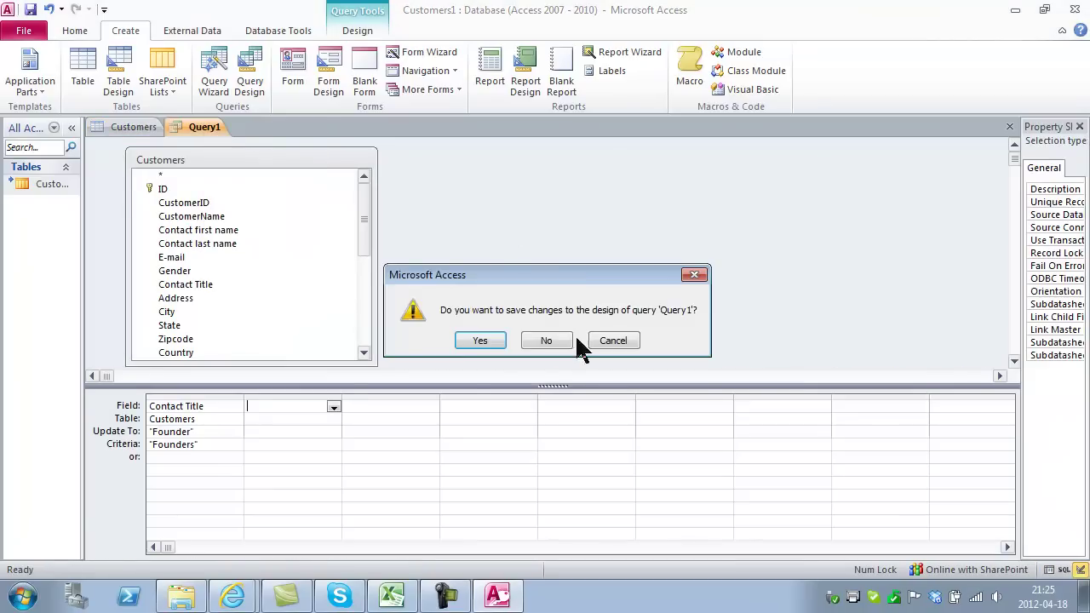
pyautogui.click(552, 343)
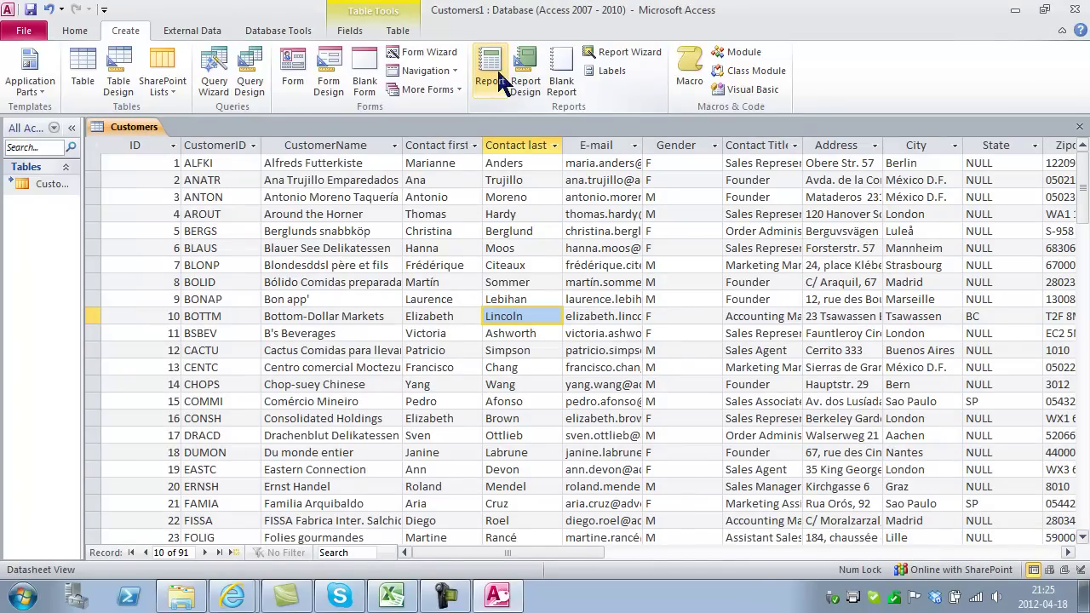
# Print-preview the SharePoint CustomersList page in Internet Explorer, then close the preview
pyautogui.click(238, 596)
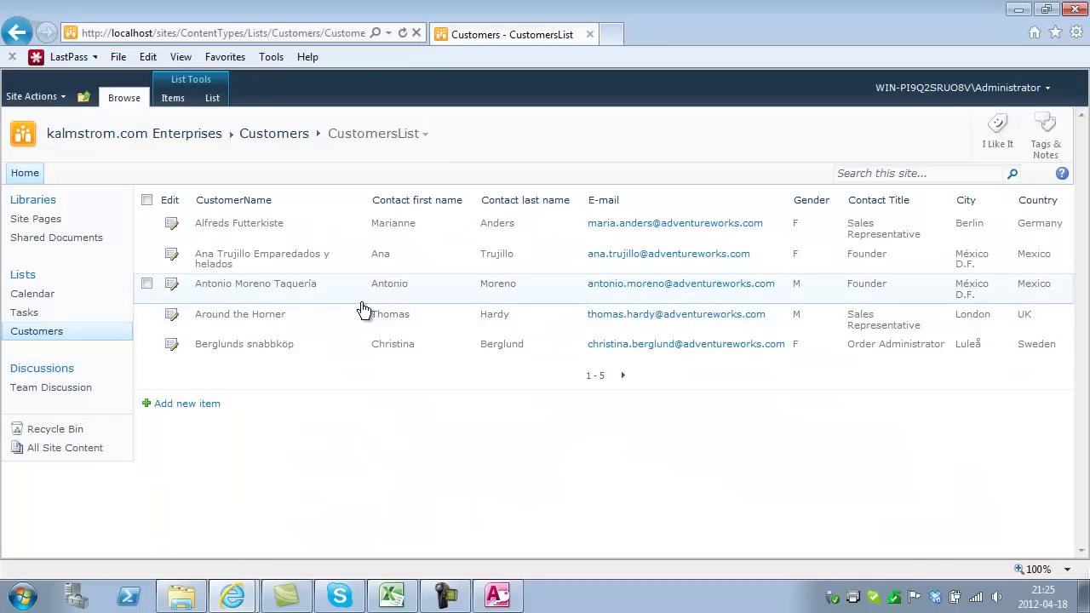
pyautogui.click(113, 58)
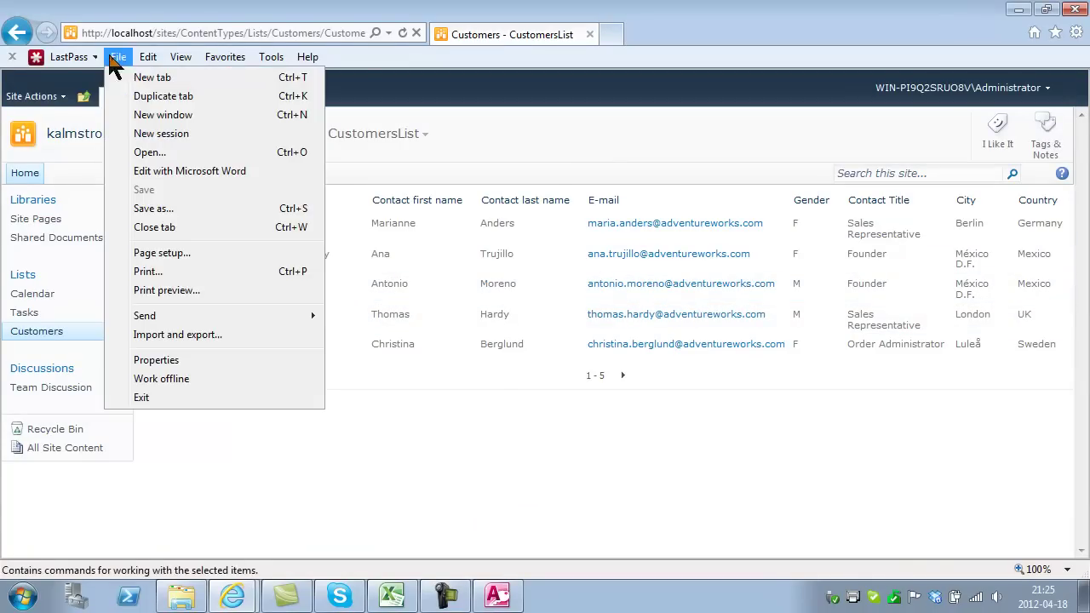
pyautogui.click(189, 286)
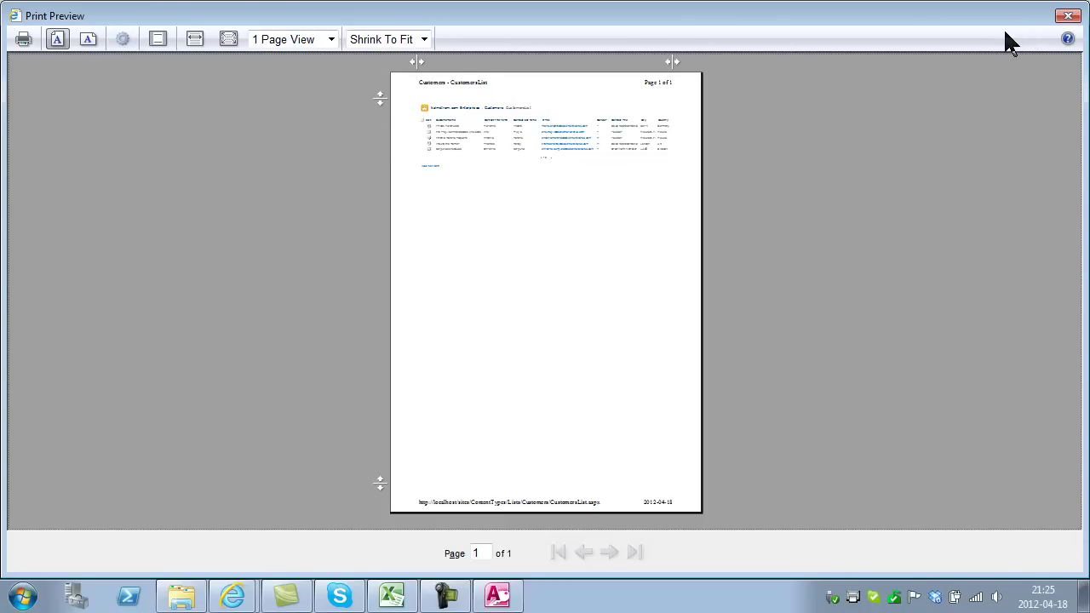
pyautogui.click(1071, 15)
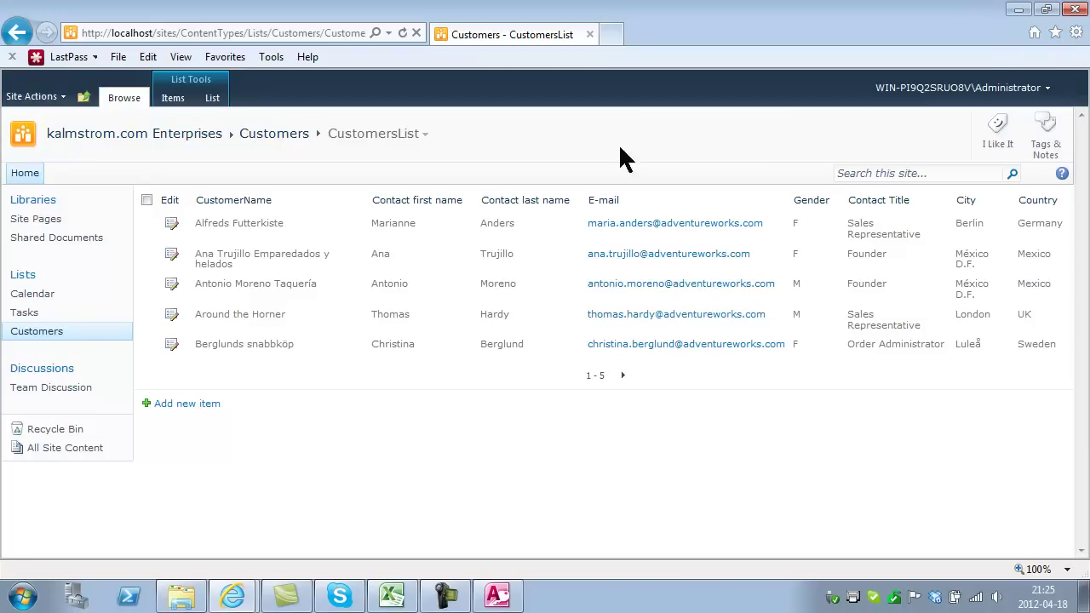
# Generate a quick report from the Customers table and inspect its CustomerName and customer ID values
pyautogui.click(496, 597)
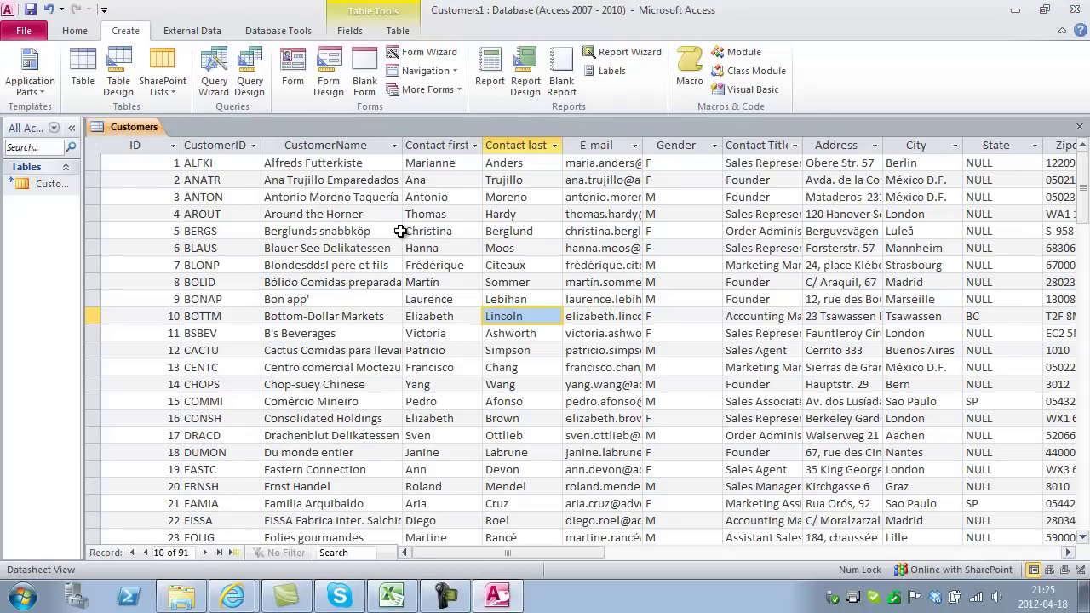
pyautogui.click(375, 180)
pyautogui.click(500, 63)
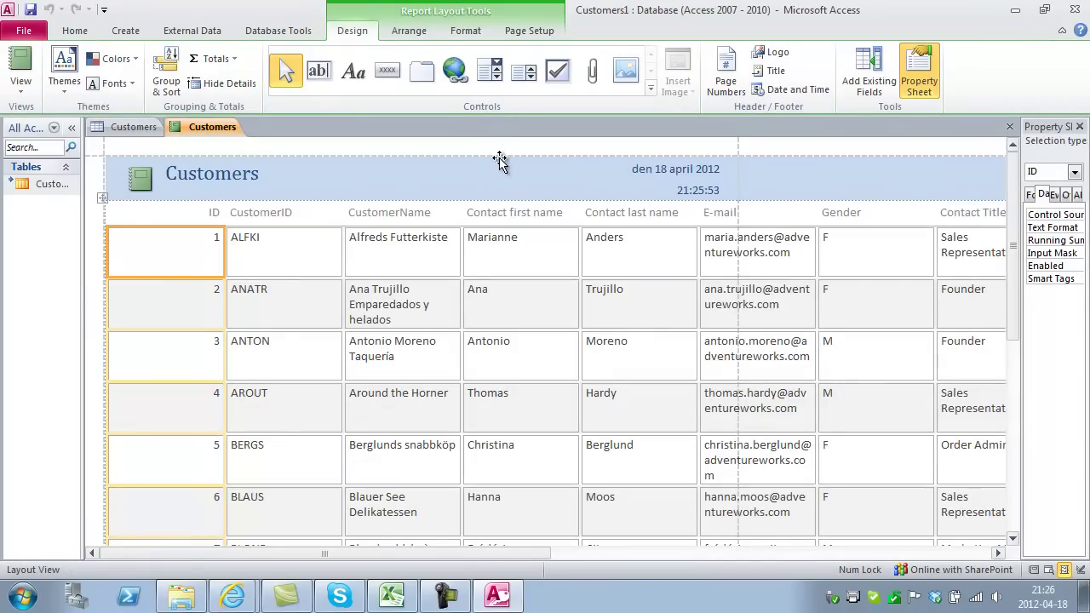
pyautogui.click(351, 270)
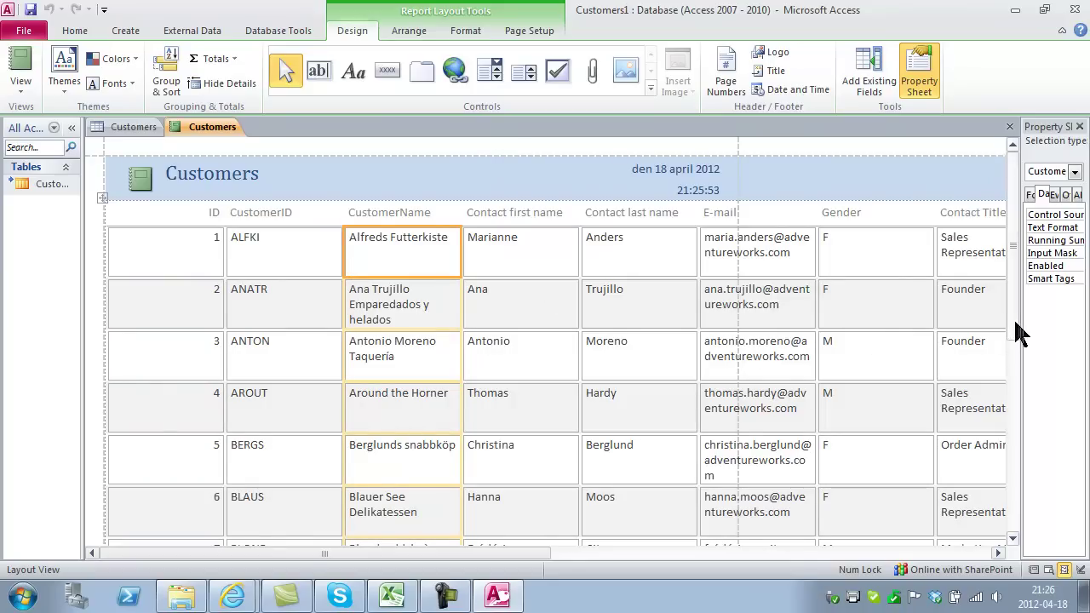
pyautogui.click(405, 291)
pyautogui.click(315, 293)
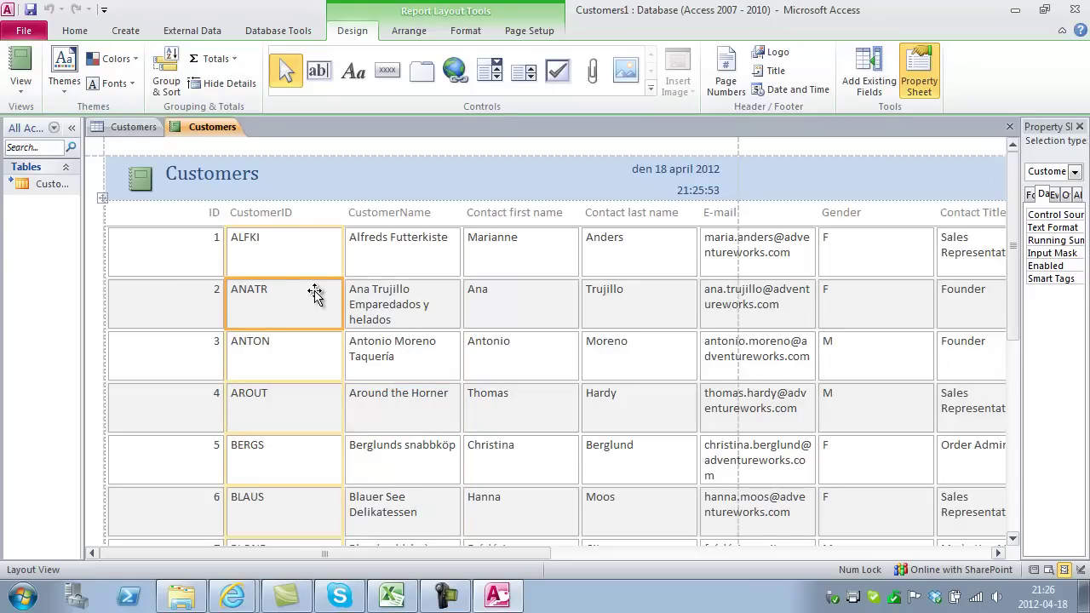
# Close the Customers report without saving it
pyautogui.rightClick(214, 128)
pyautogui.click(233, 153)
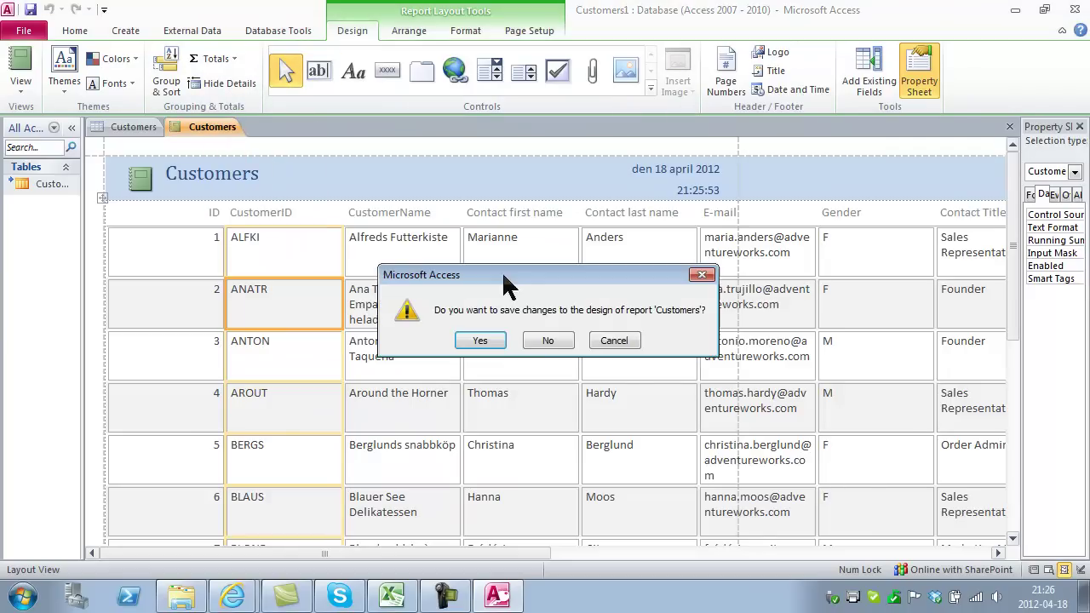
pyautogui.click(554, 342)
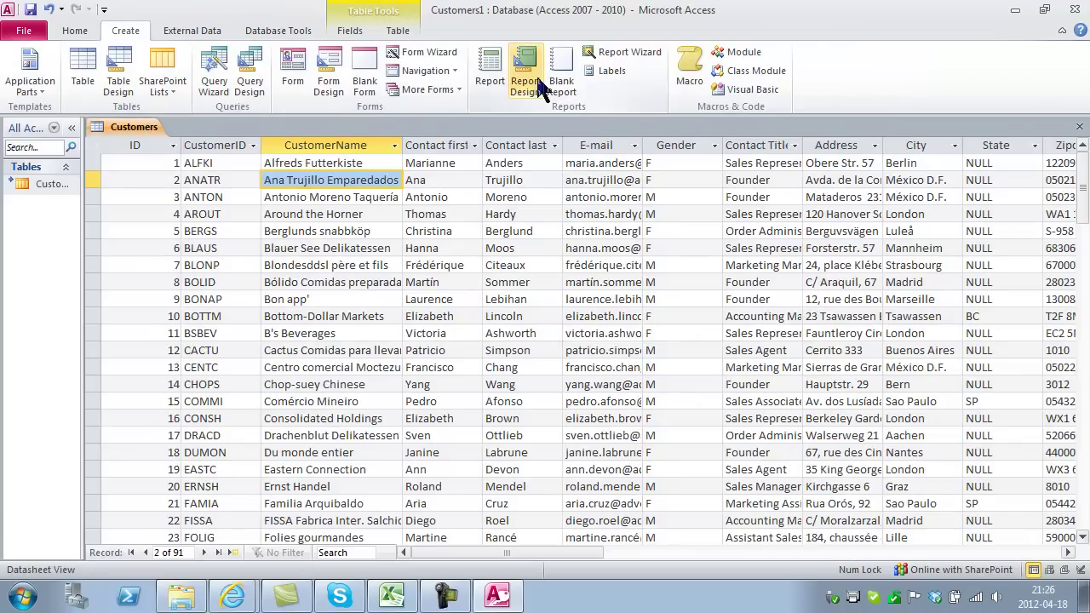
# Open the Visual Basic editor and insert a new Module1 into the Customers1 project
pyautogui.click(749, 94)
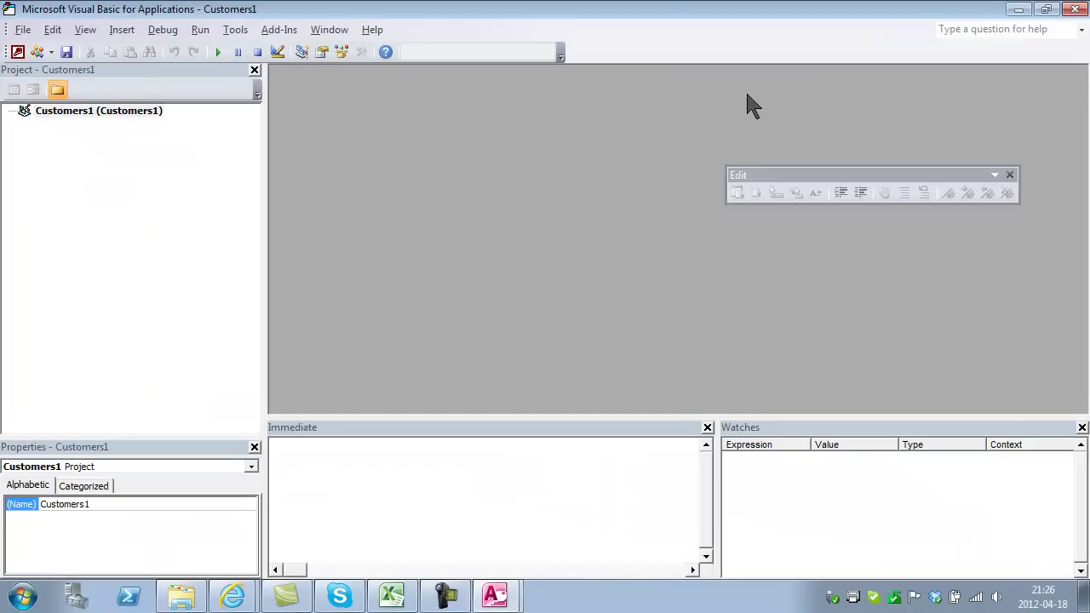
pyautogui.click(70, 116)
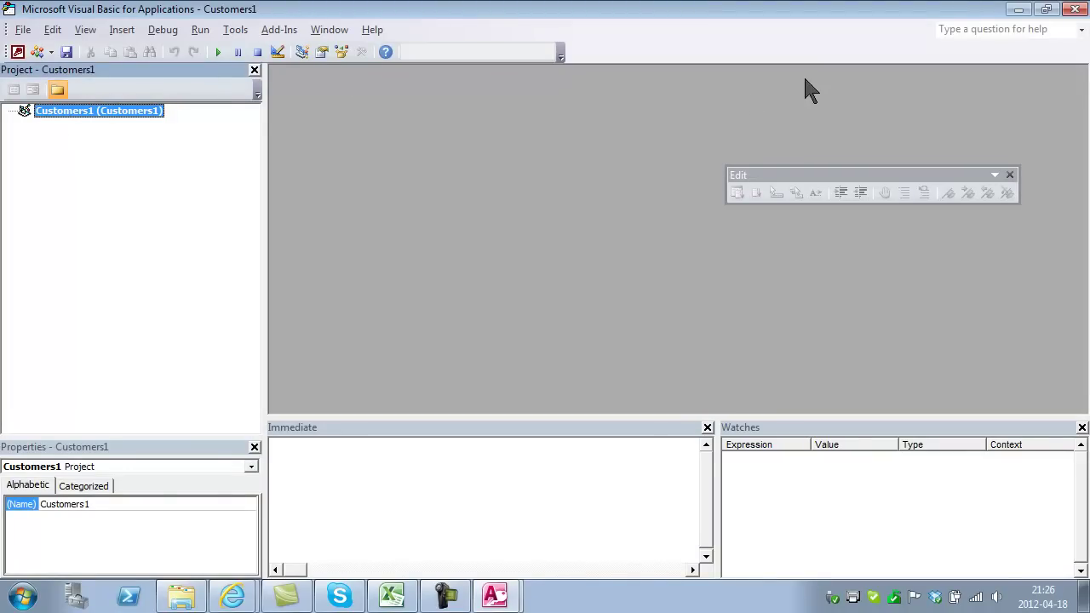
pyautogui.rightClick(109, 112)
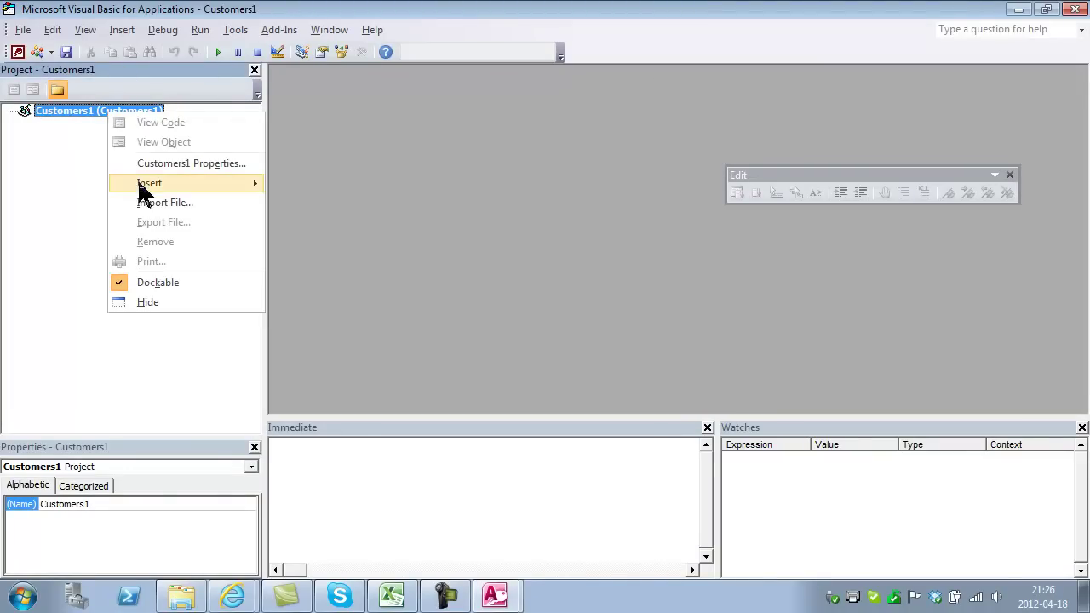
pyautogui.moveTo(229, 189)
pyautogui.click(312, 184)
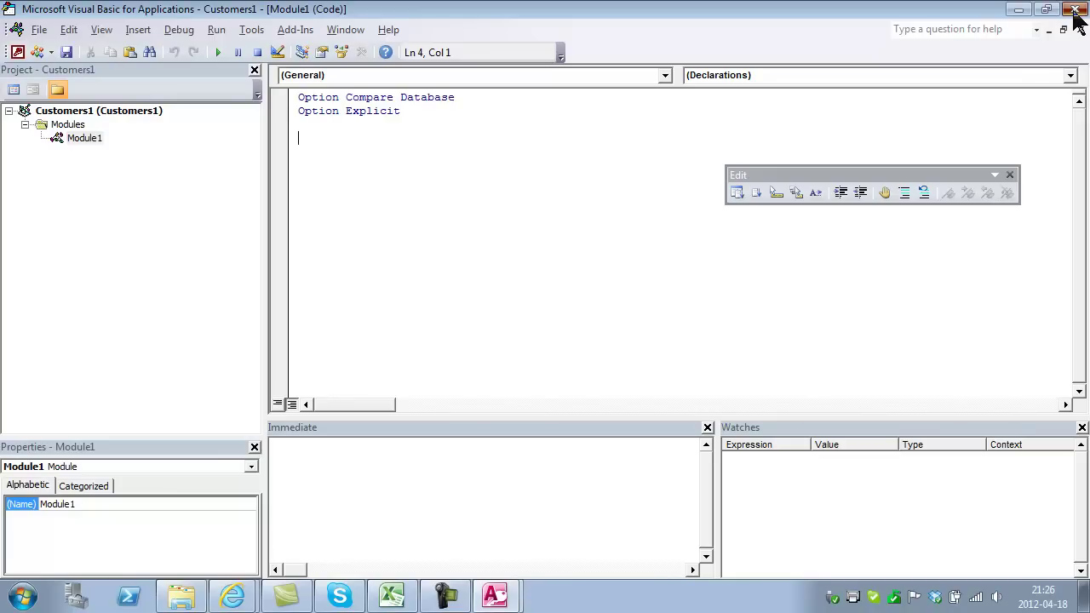
# Close the VBA editor and view the SharePoint CustomersList showing Owner as the contact title
pyautogui.click(1075, 10)
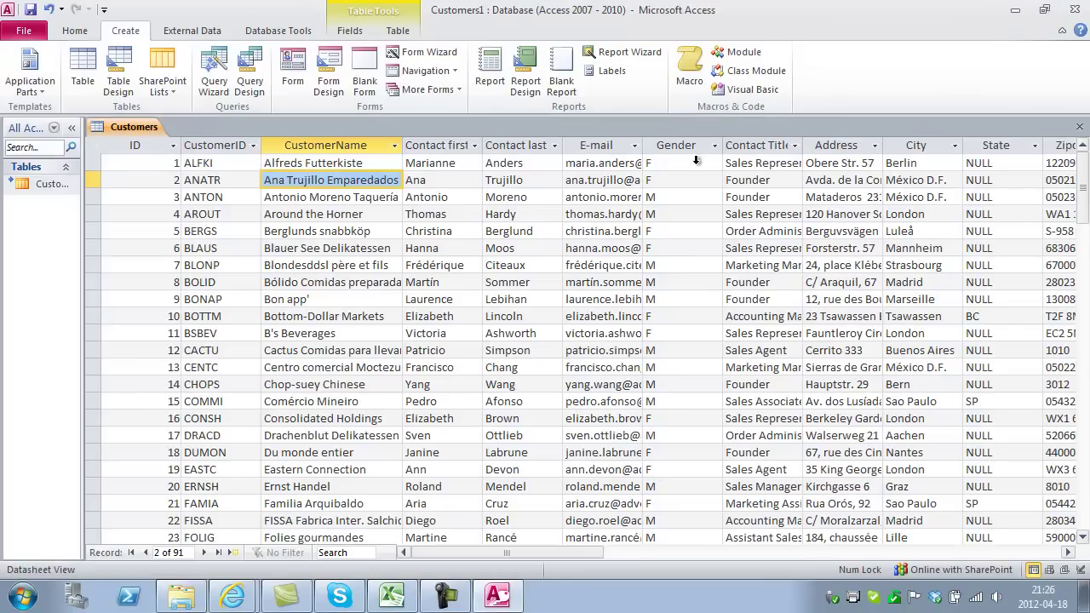
pyautogui.click(445, 208)
pyautogui.click(365, 217)
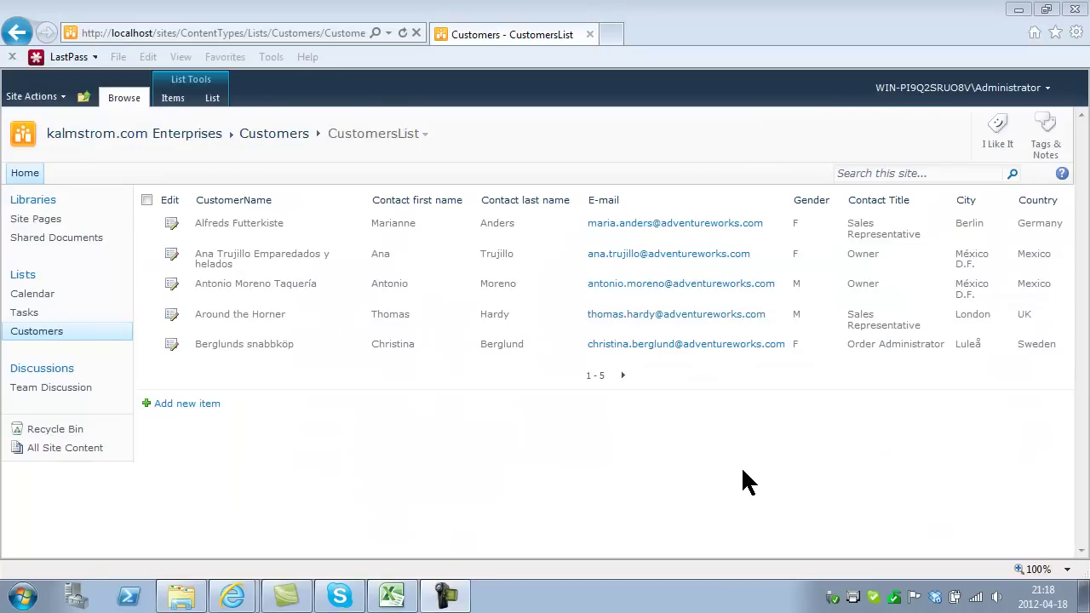